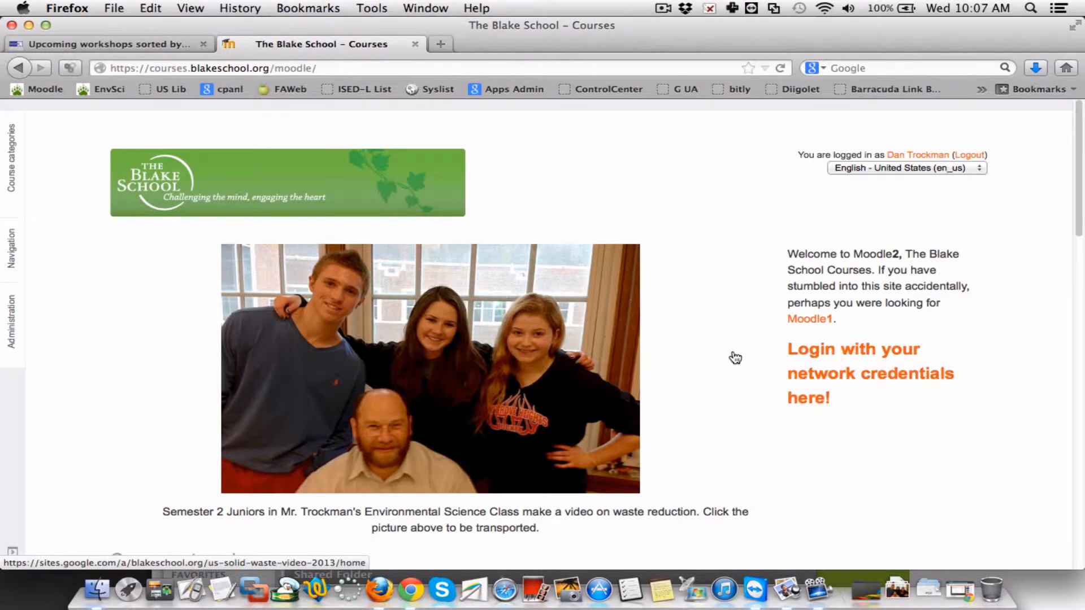
Open the Upper School category under Divisional Courses and start adding a new course there.
scroll(729, 359, "down", 5)
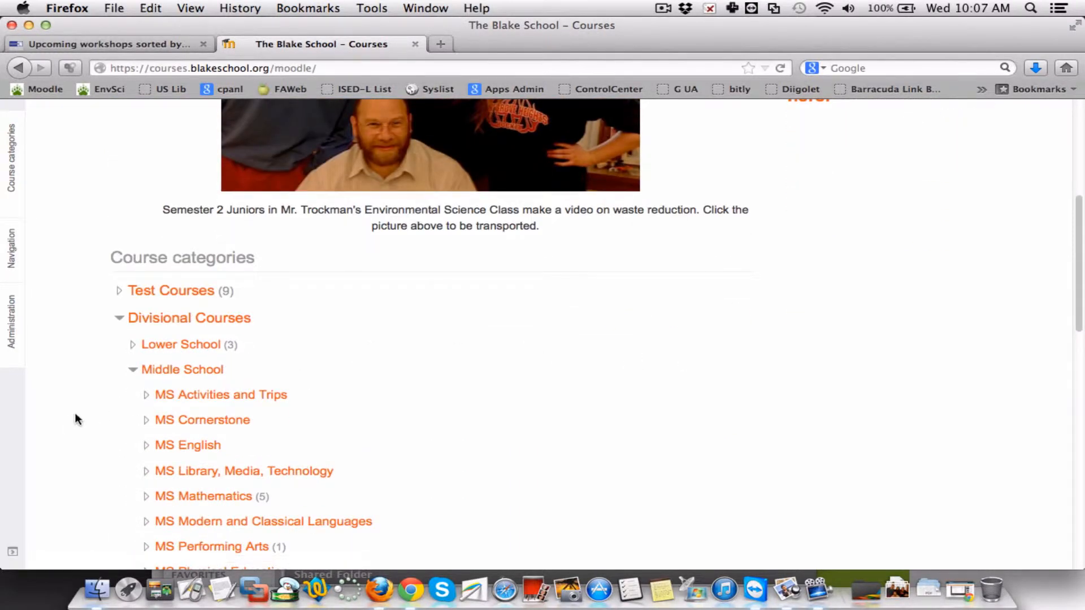
scroll(75, 418, "down", 4)
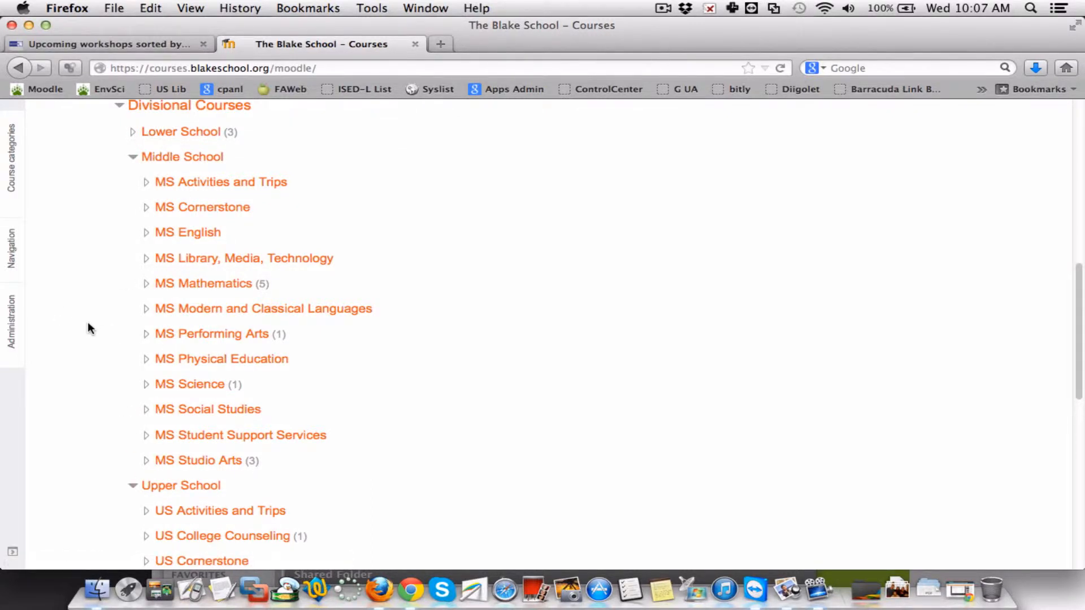
left_click(169, 487)
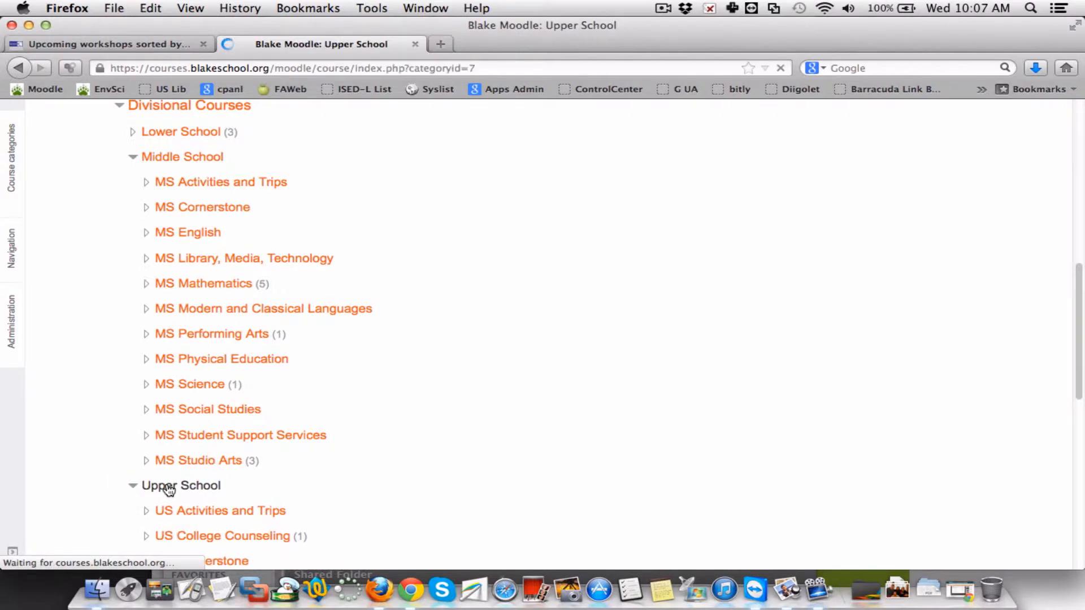
scroll(533, 447, "down", 5)
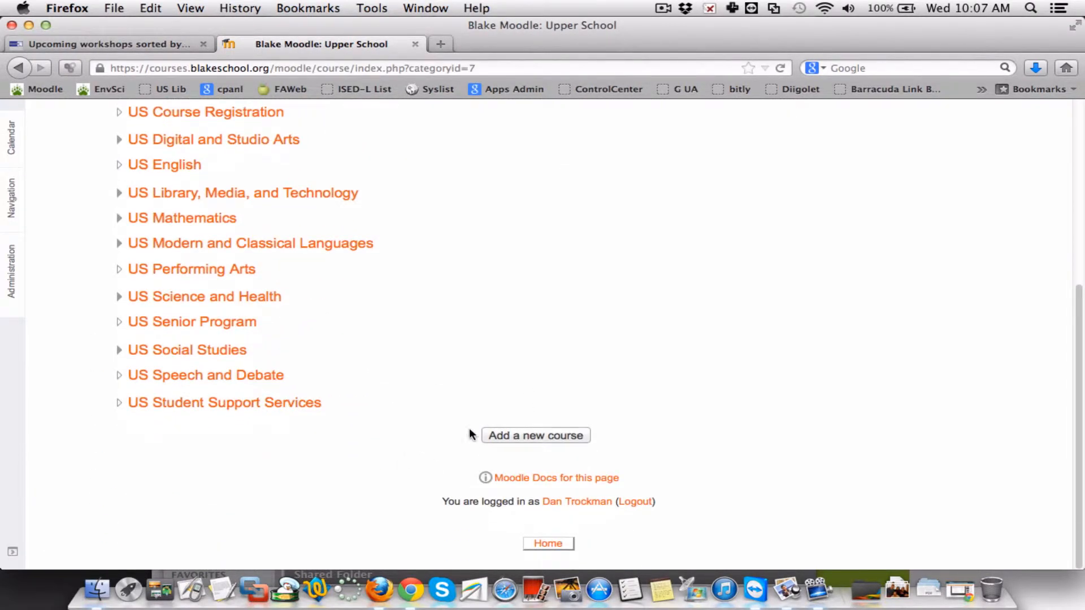
left_click(536, 435)
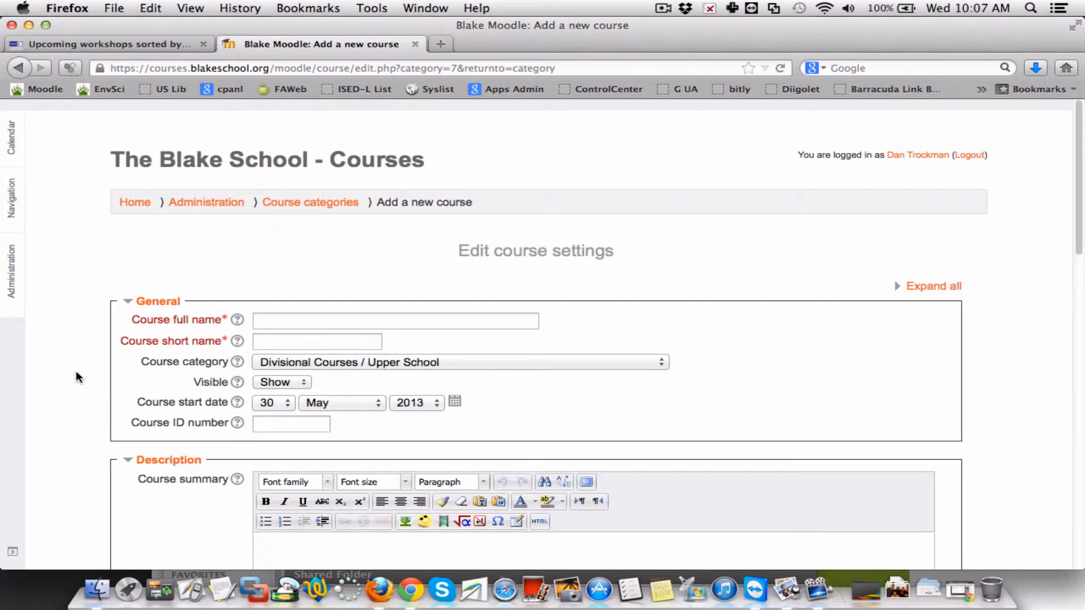
Enter the course full name as Environmental Science, a hyphen and the teacher's surname.
scroll(75, 375, "down", 1)
scroll(77, 380, "down", 3)
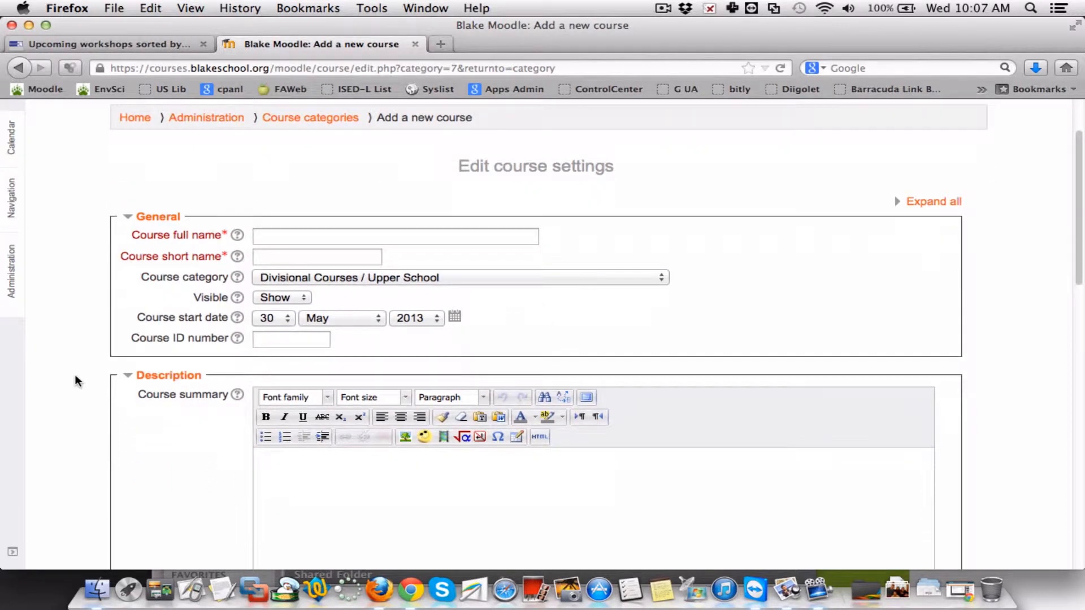
left_click(297, 235)
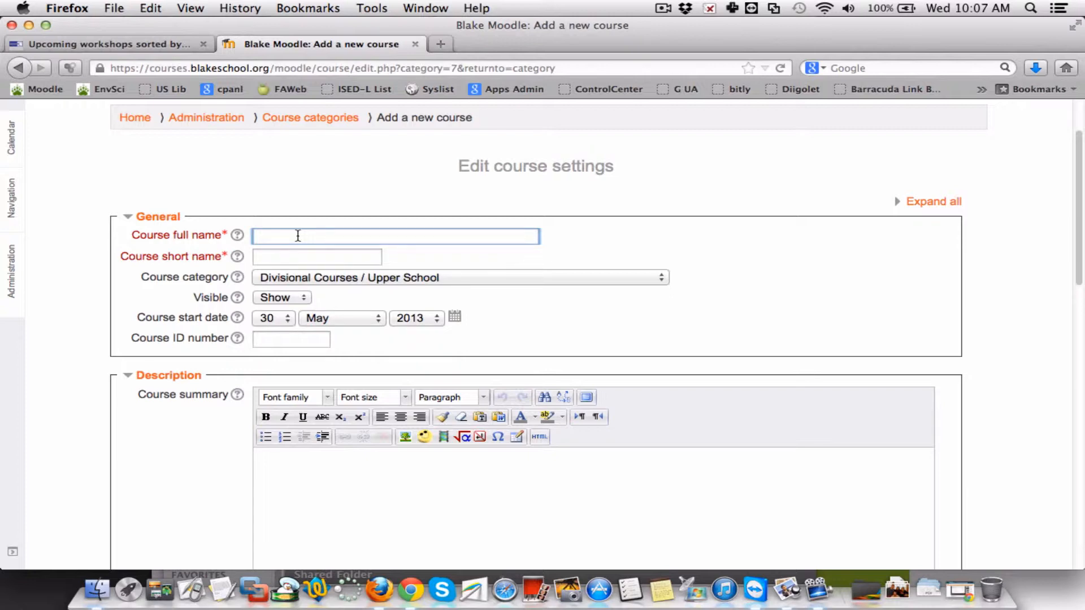
type("Environemtnal Science - ")
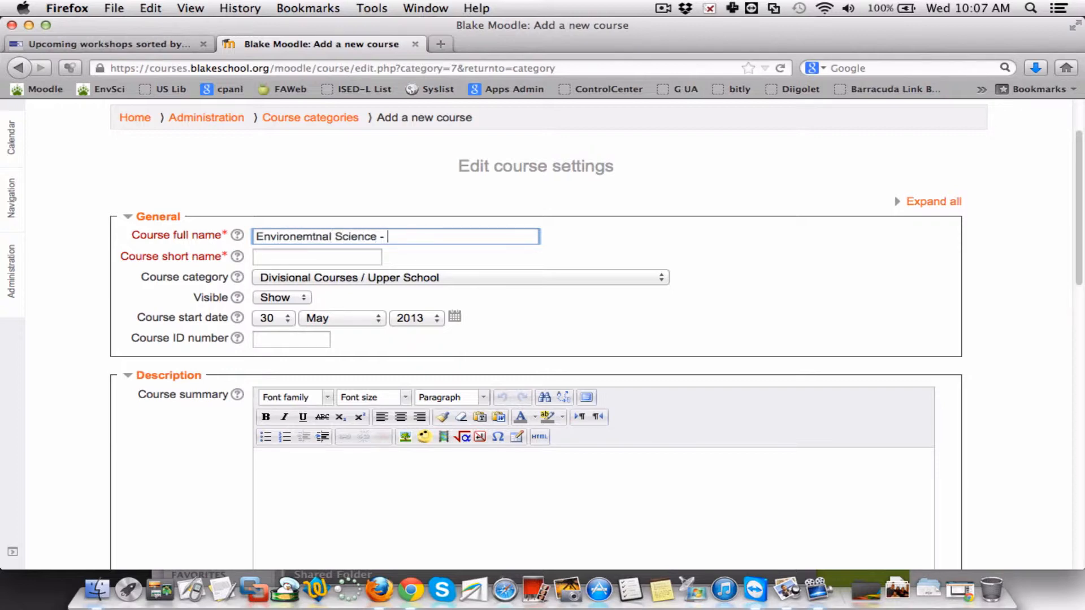
type("Trockman")
left_click(286, 258)
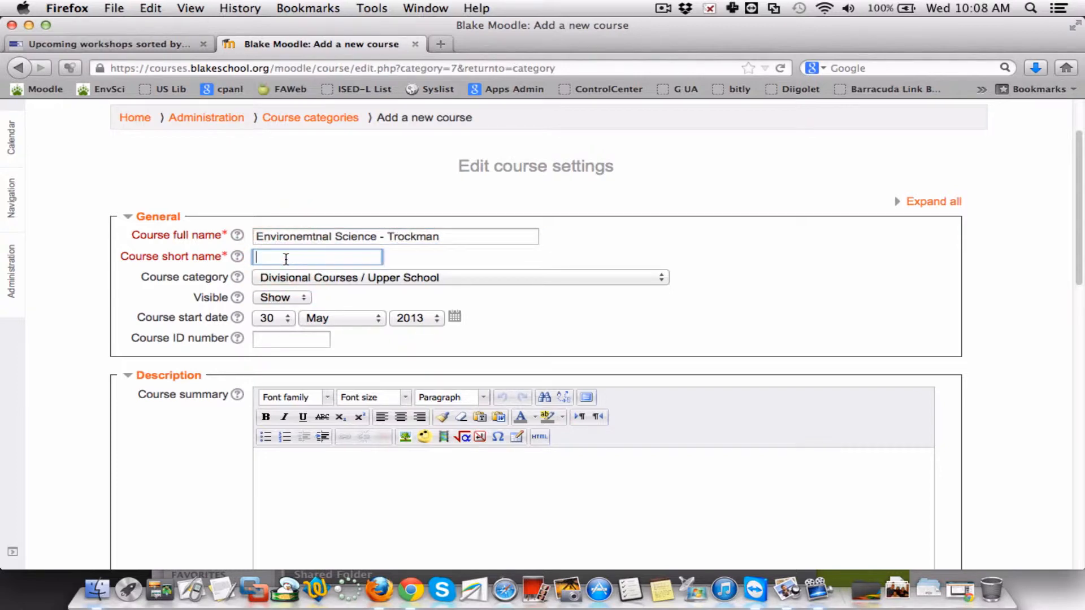
Correct the spelling of the first word in the course full name to "Environmental".
left_click(311, 237)
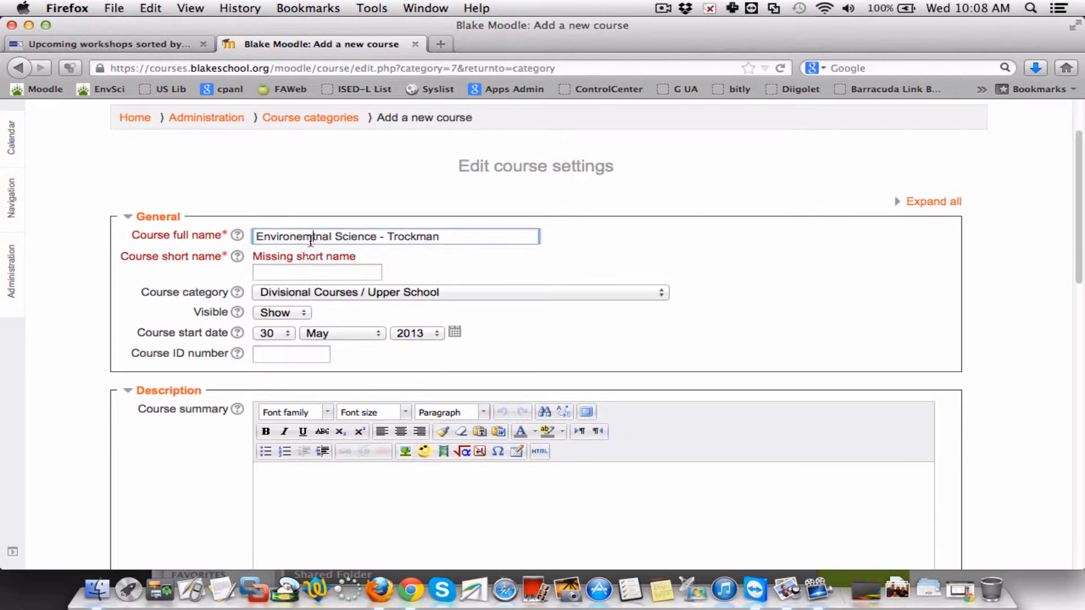
key("BackSpace")
key("BackSpace")
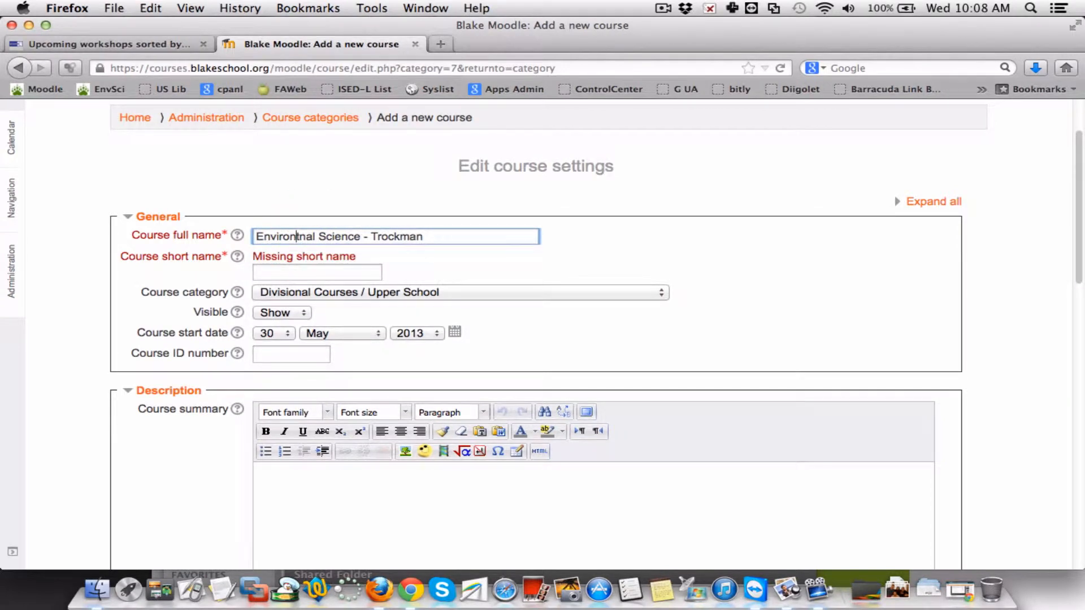
type("me")
type("en")
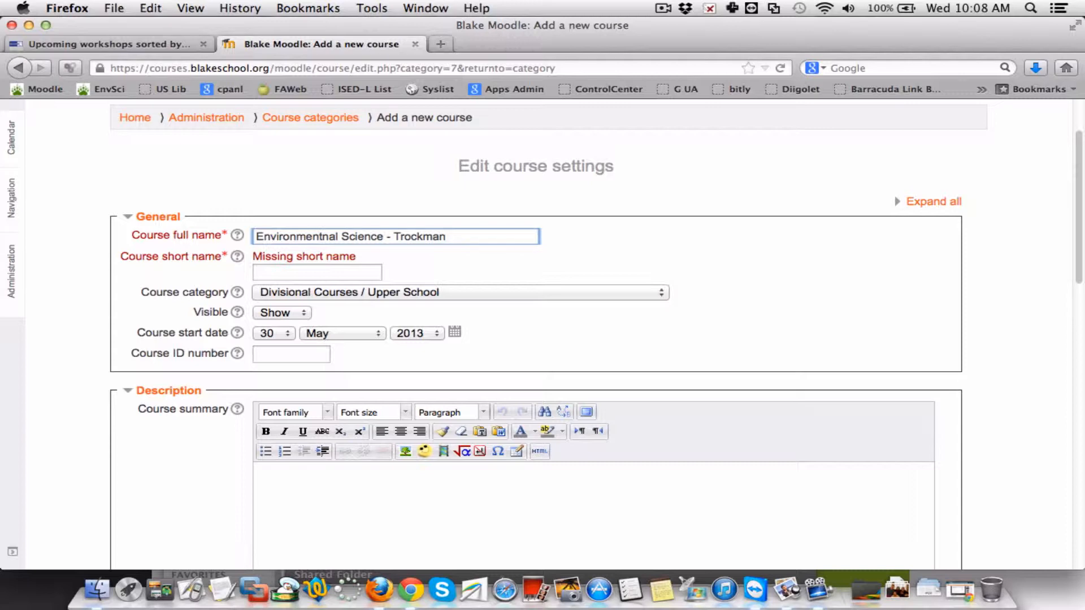
key("Right")
key("Right")
key("BackSpace")
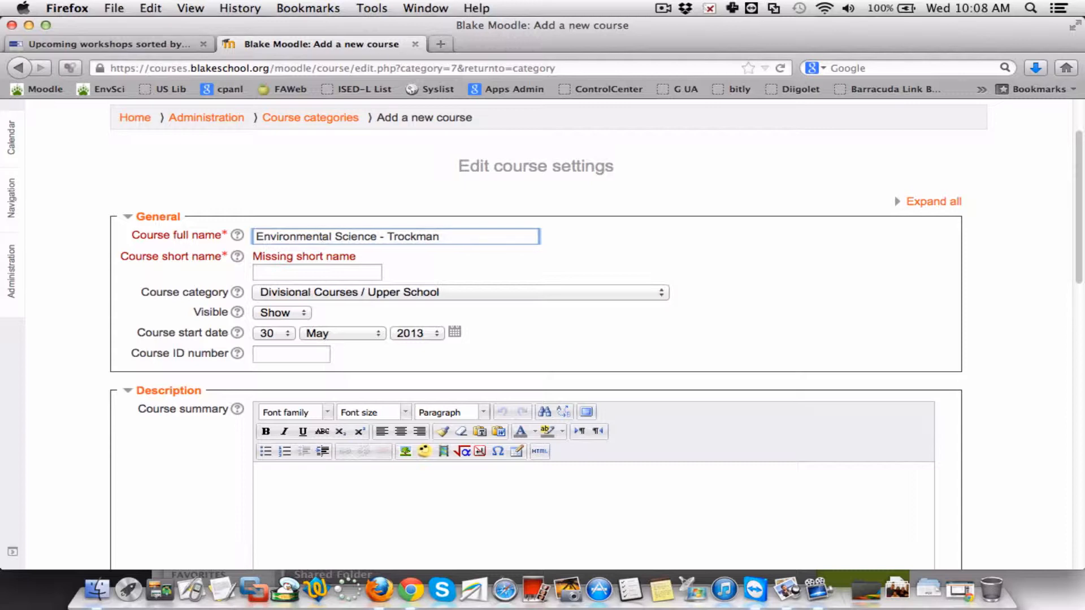
Enter "Env sci" as the course short name and append 2 to the course full name.
left_click(298, 272)
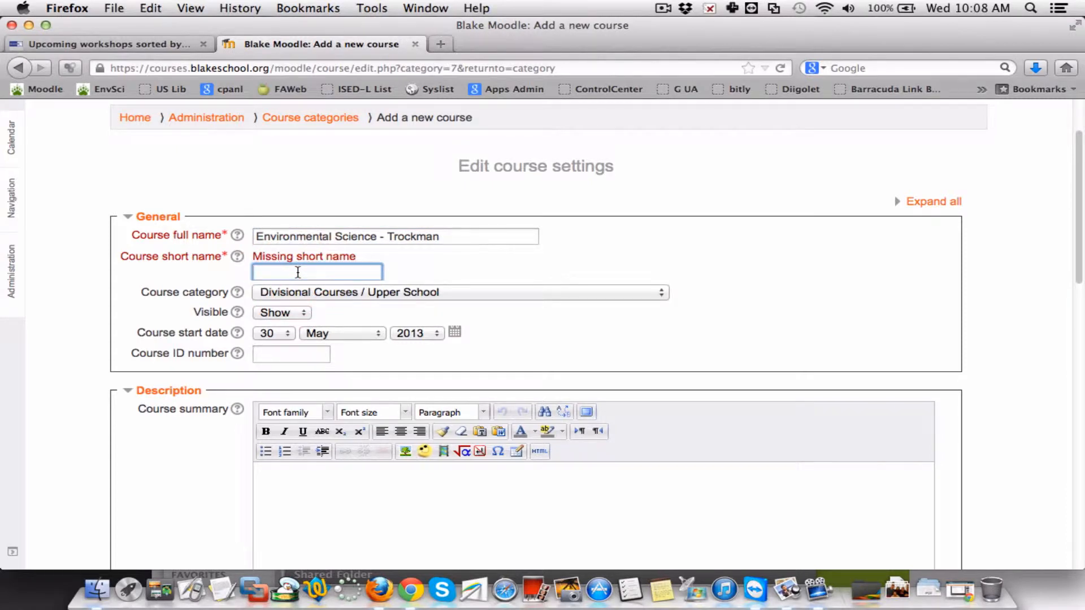
type("Env sci")
left_click(474, 237)
type("2")
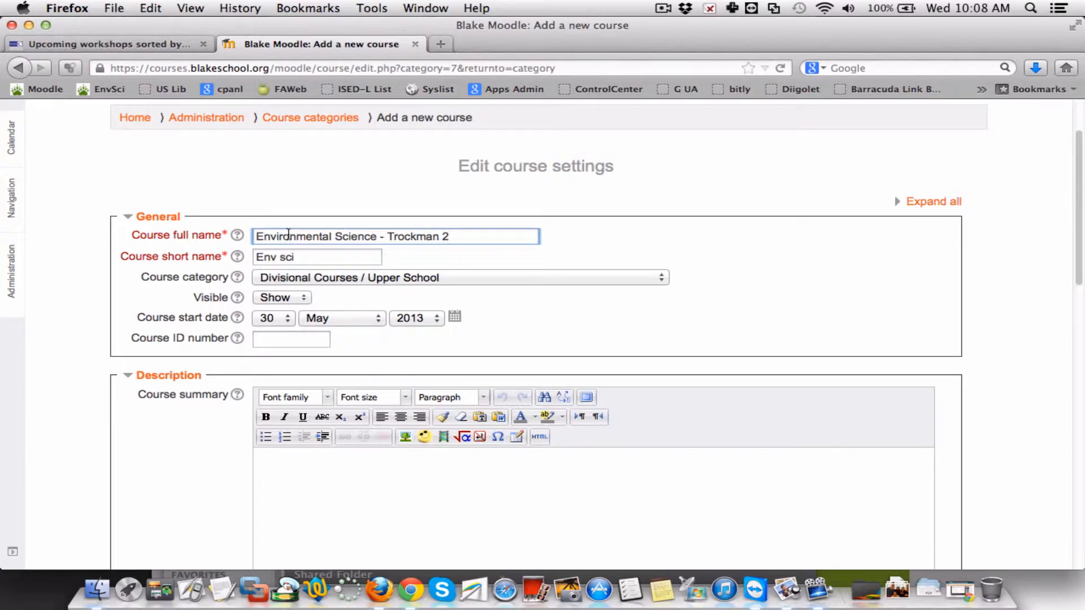
Capitalize "Sci" in the course short name and append the teacher's shortened surname and 2.
left_click(286, 259)
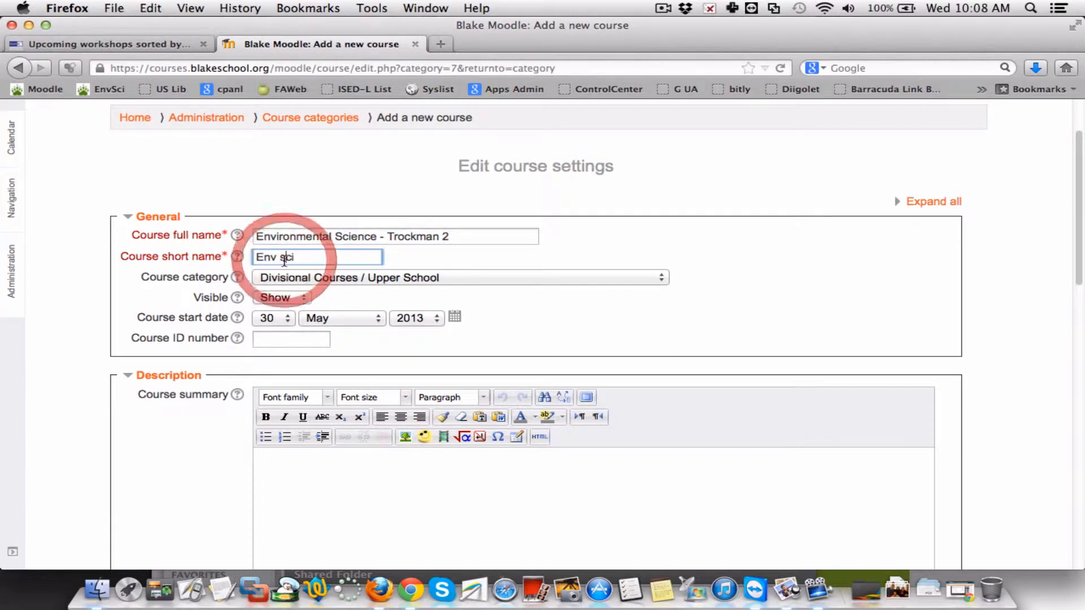
key("BackSpace")
type("S")
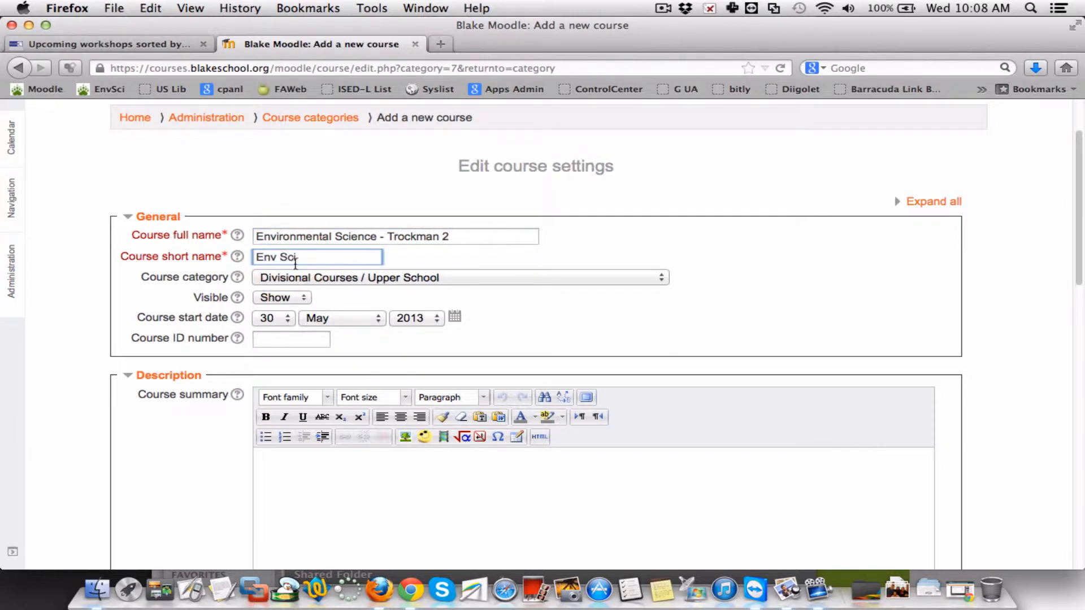
left_click(313, 257)
type("Trock 2")
Set the course category to Divisional Courses / Upper School / US Science and Health and keep the course visibility on Show.
left_click(328, 277)
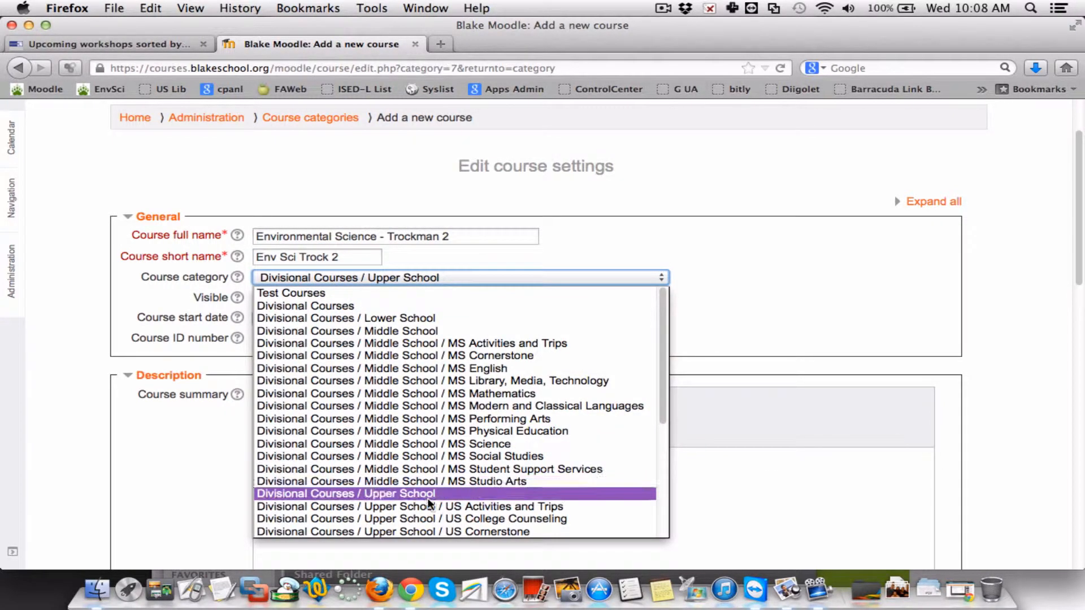
scroll(426, 496, "down", 3)
scroll(427, 501, "down", 3)
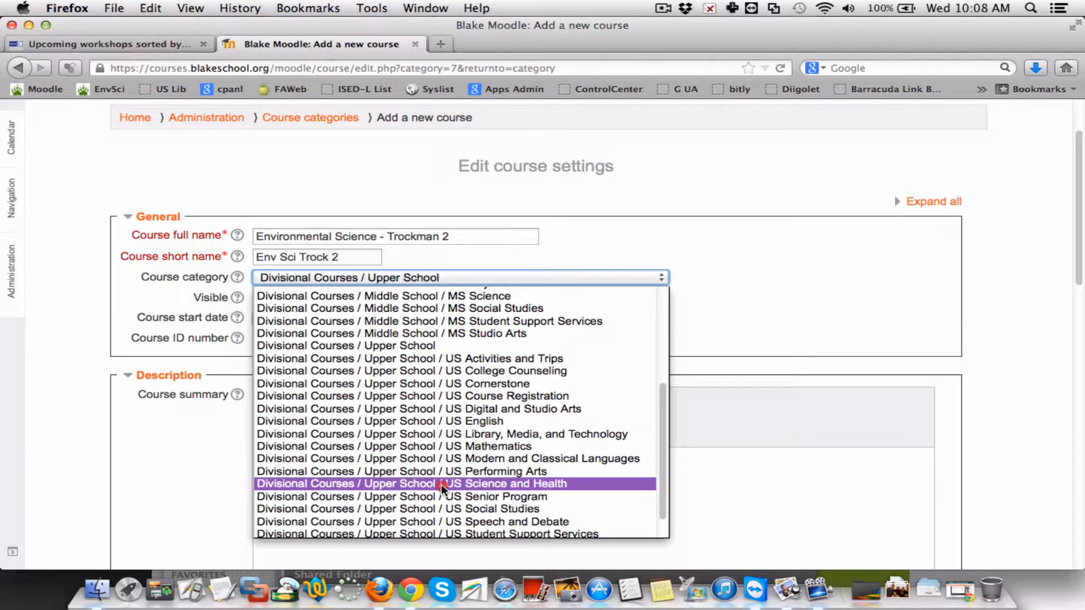
left_click(441, 483)
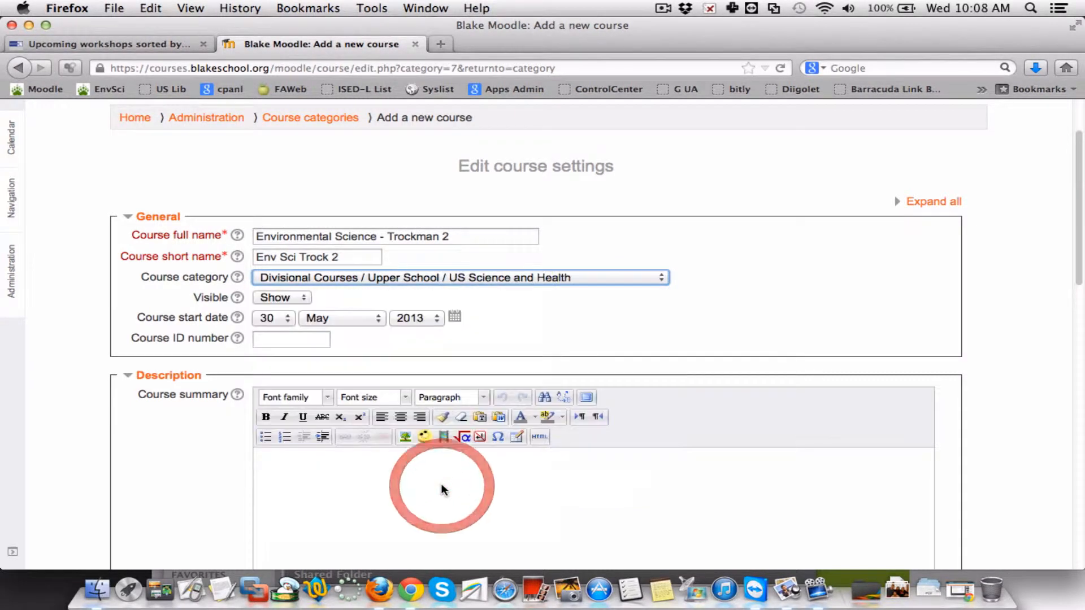
left_click(290, 297)
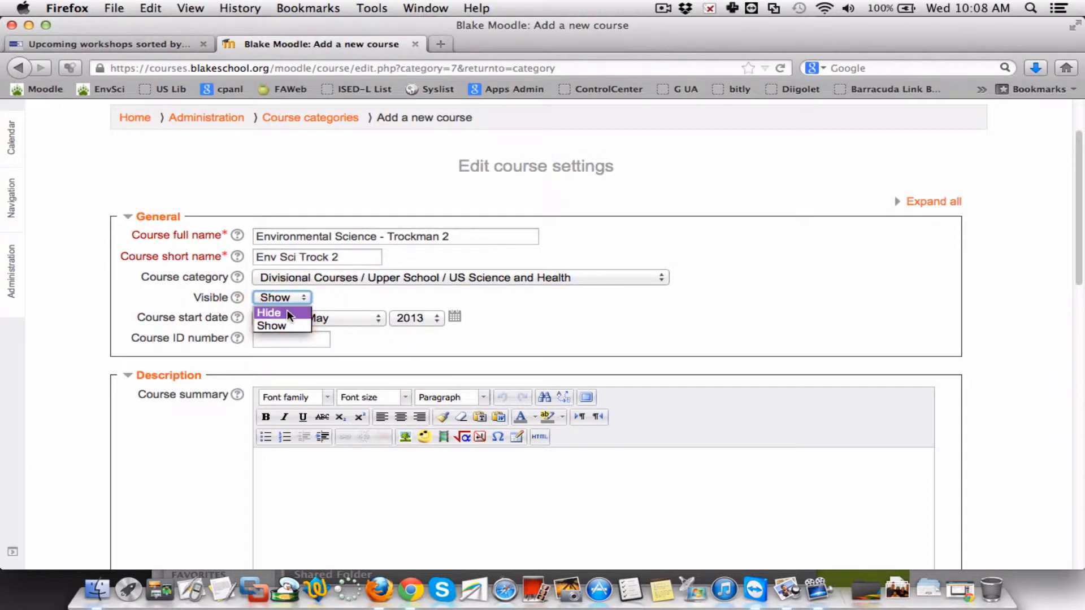
left_click(284, 323)
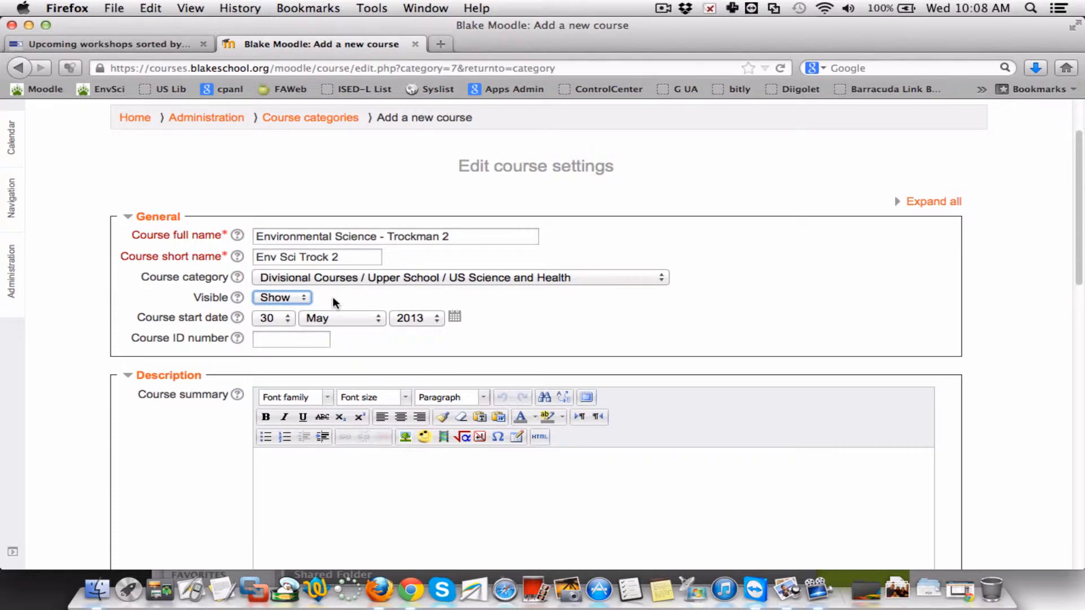
Set the course start date to 26 August 2013 using the calendar.
left_click(278, 318)
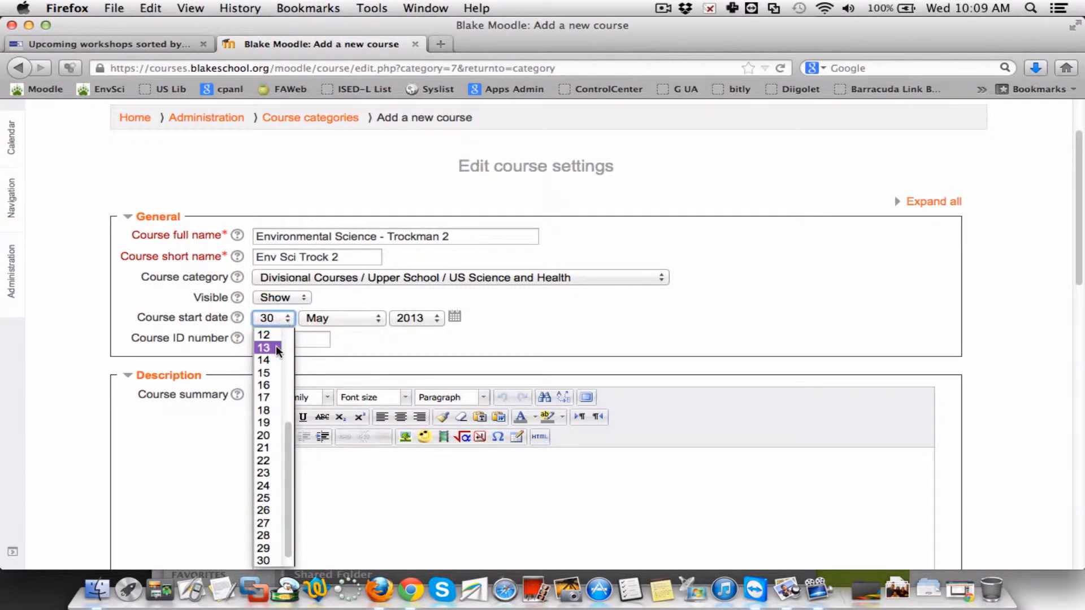
left_click(455, 320)
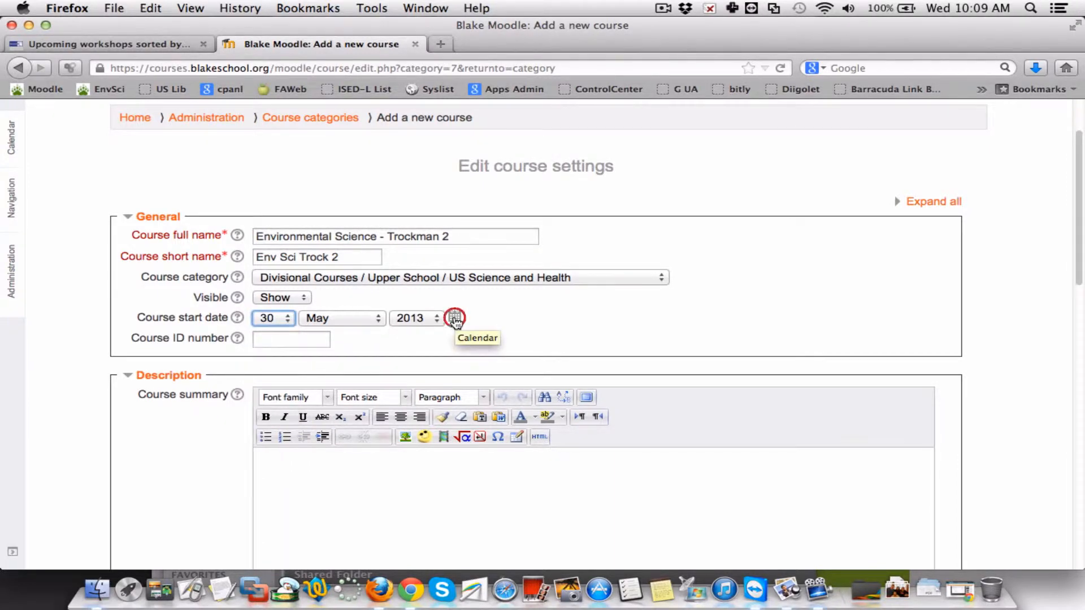
left_click(455, 319)
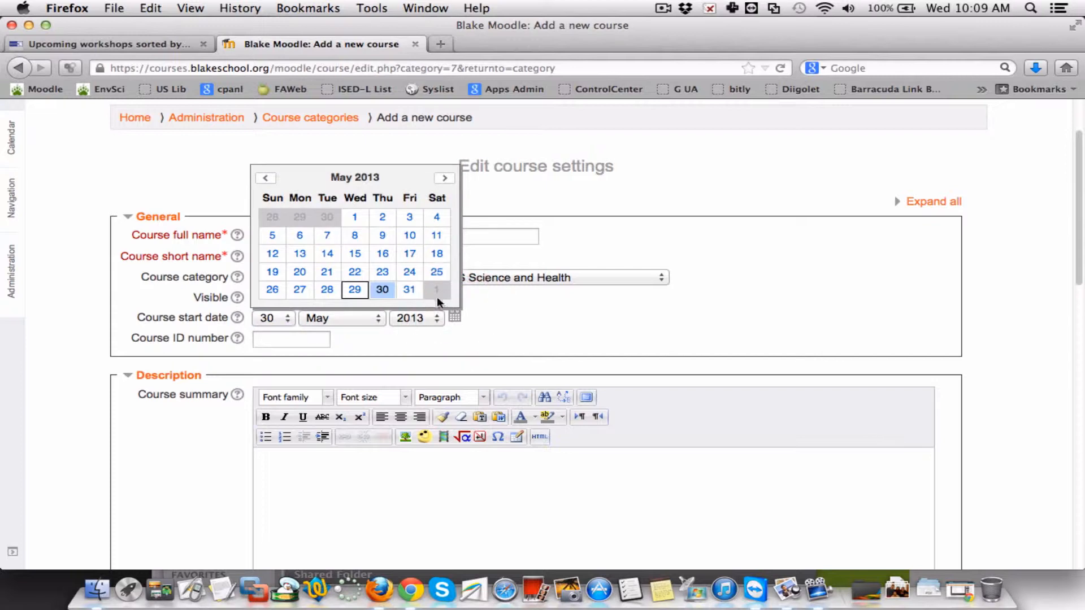
left_click(448, 179)
left_click(449, 179)
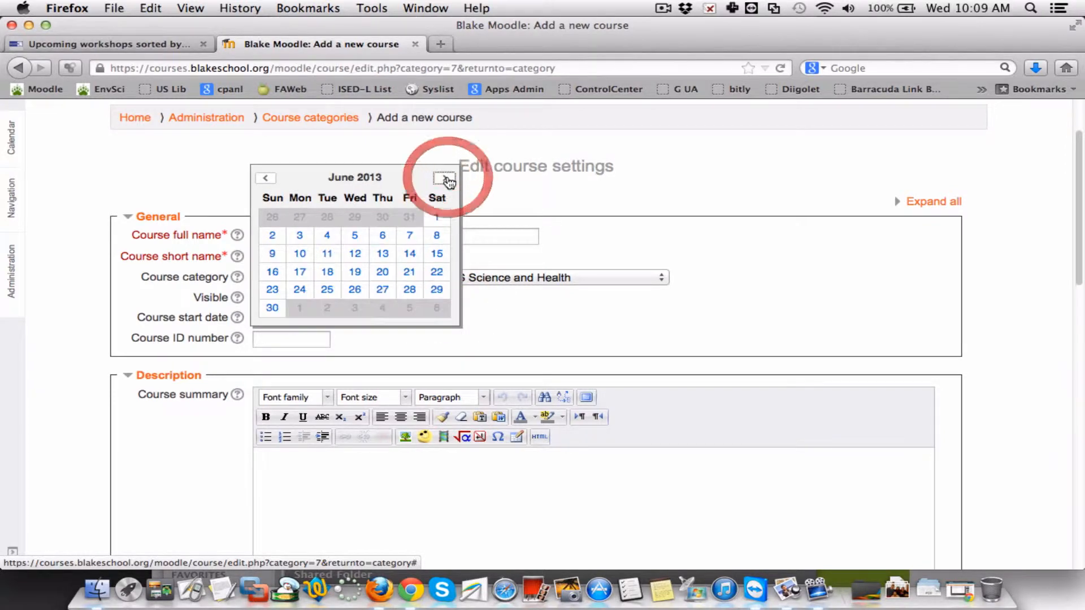
left_click(449, 180)
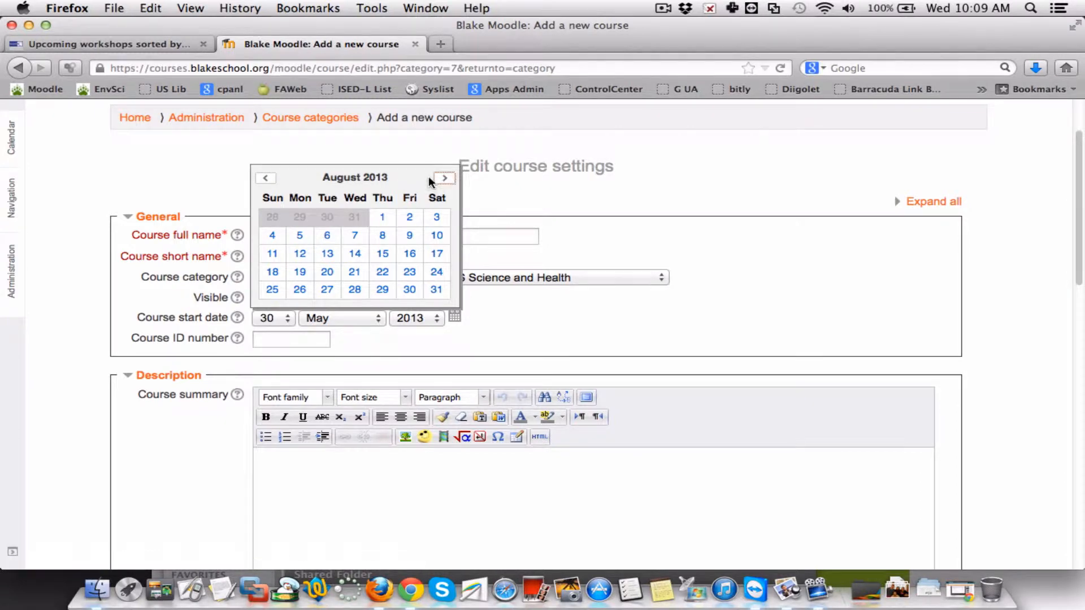
left_click(300, 291)
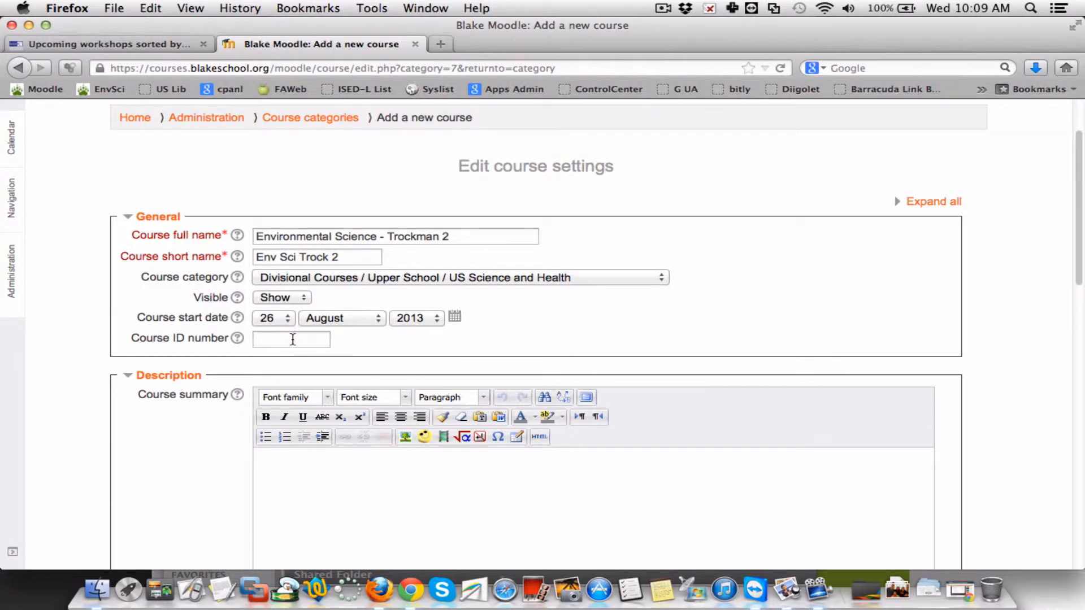
Expand the Course format settings and open the help that explains the available formats.
scroll(187, 443, "down", 5)
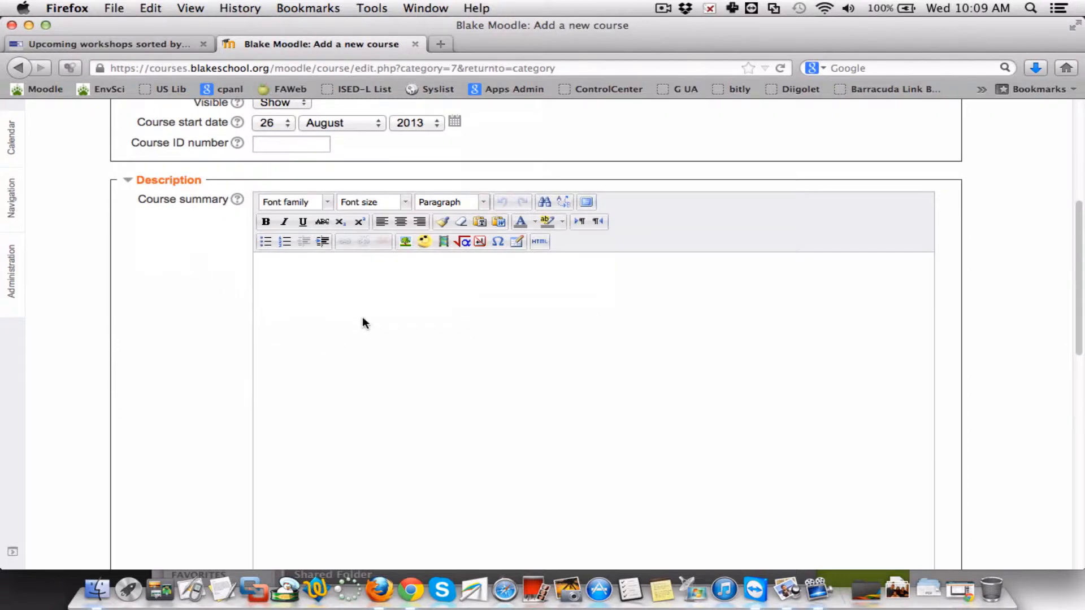
scroll(208, 377, "up", 5)
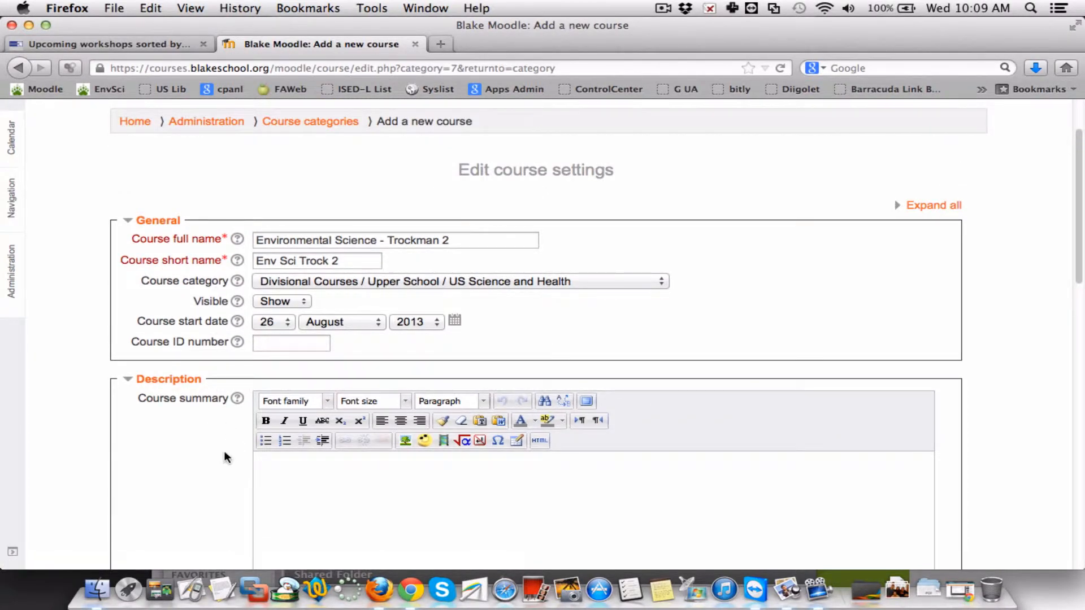
scroll(225, 457, "down", 10)
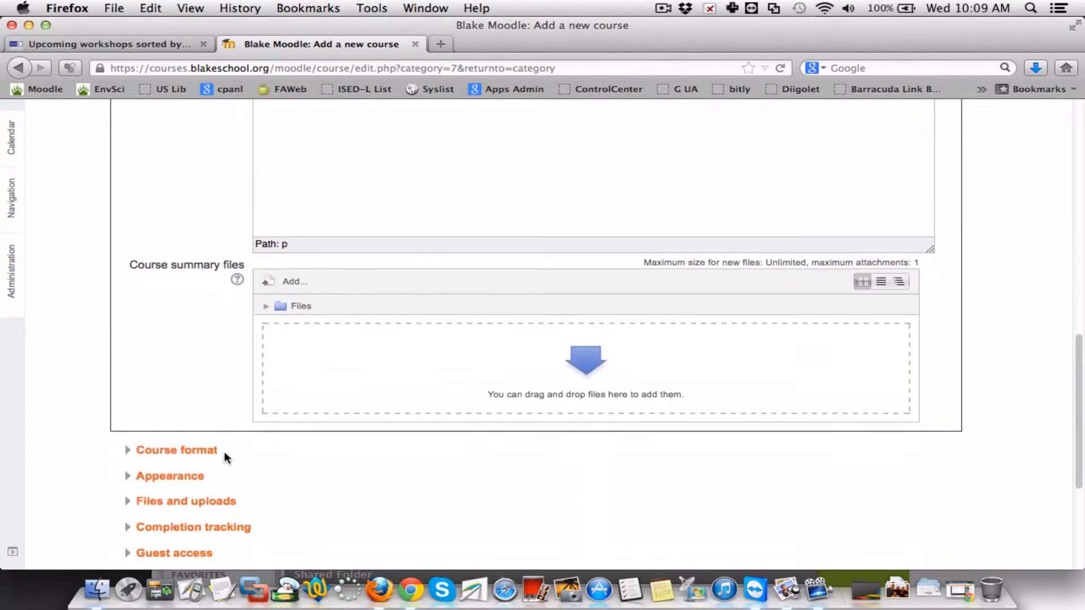
scroll(224, 456, "down", 5)
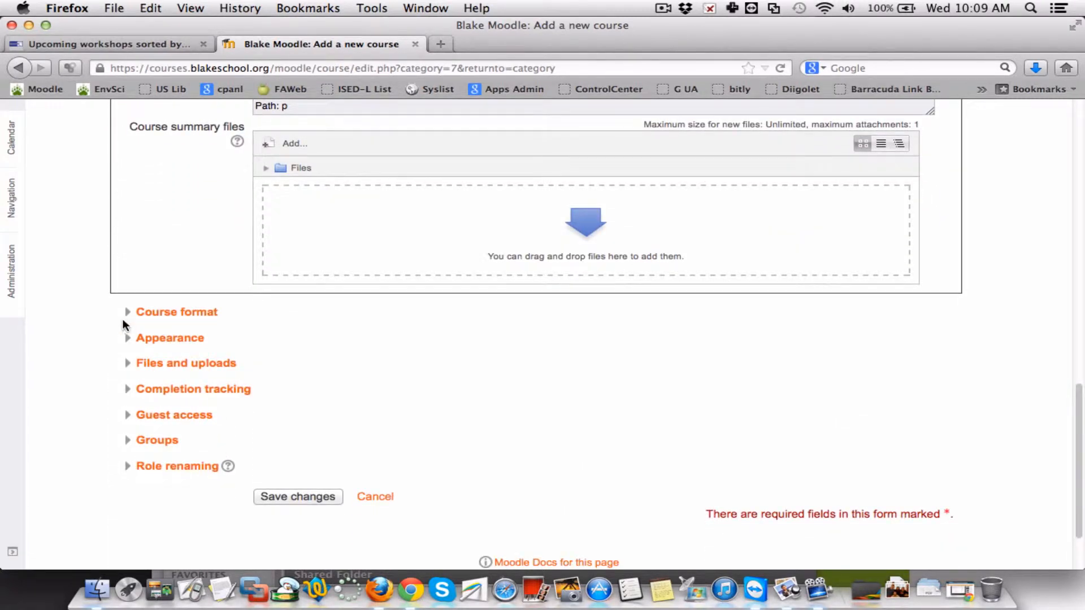
left_click(151, 314)
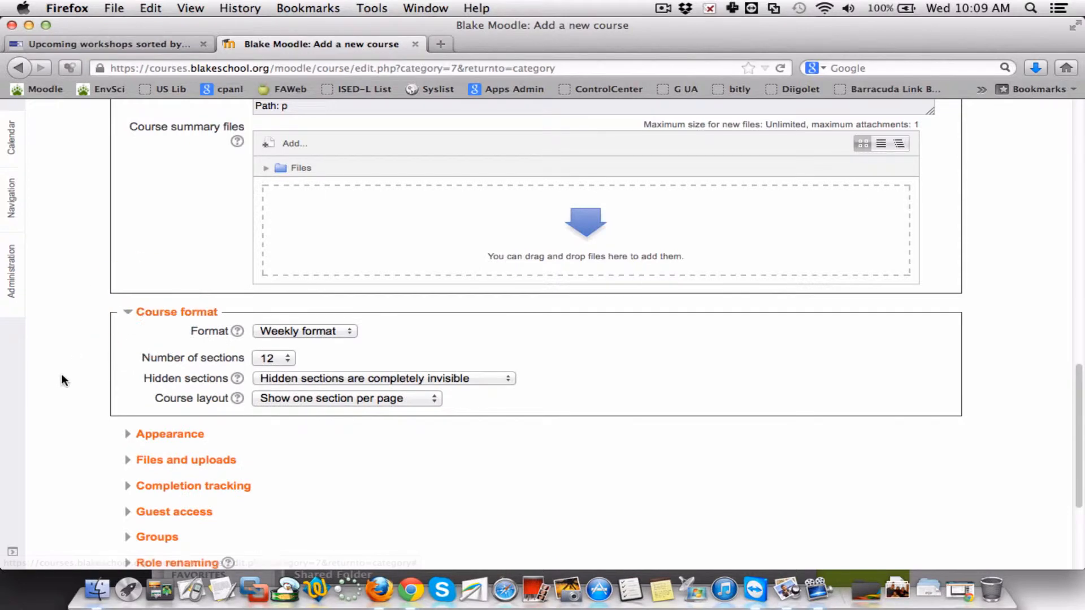
scroll(61, 374, "down", 1)
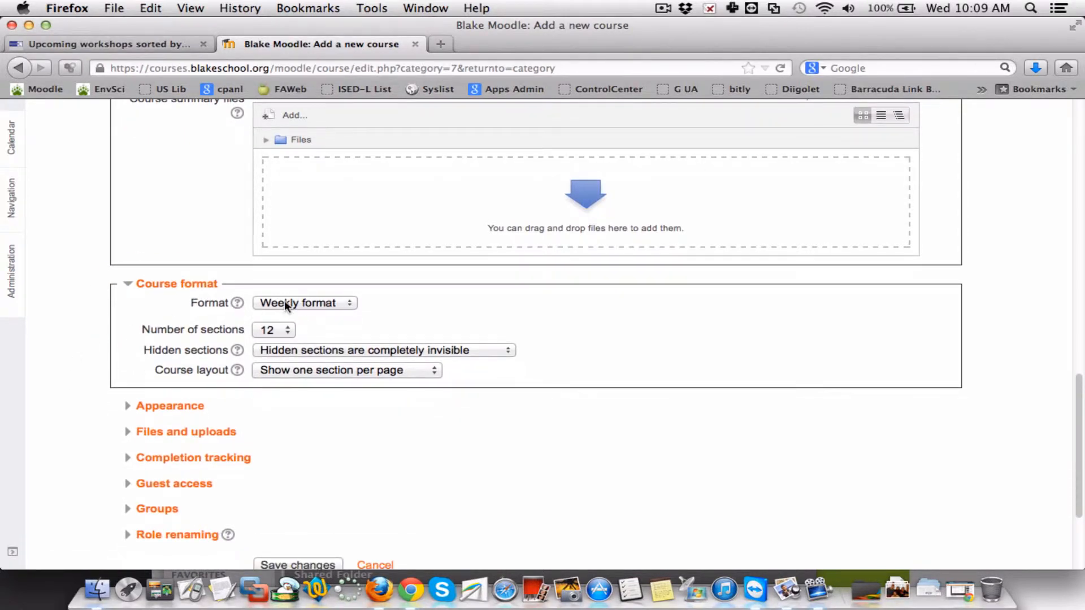
left_click(237, 302)
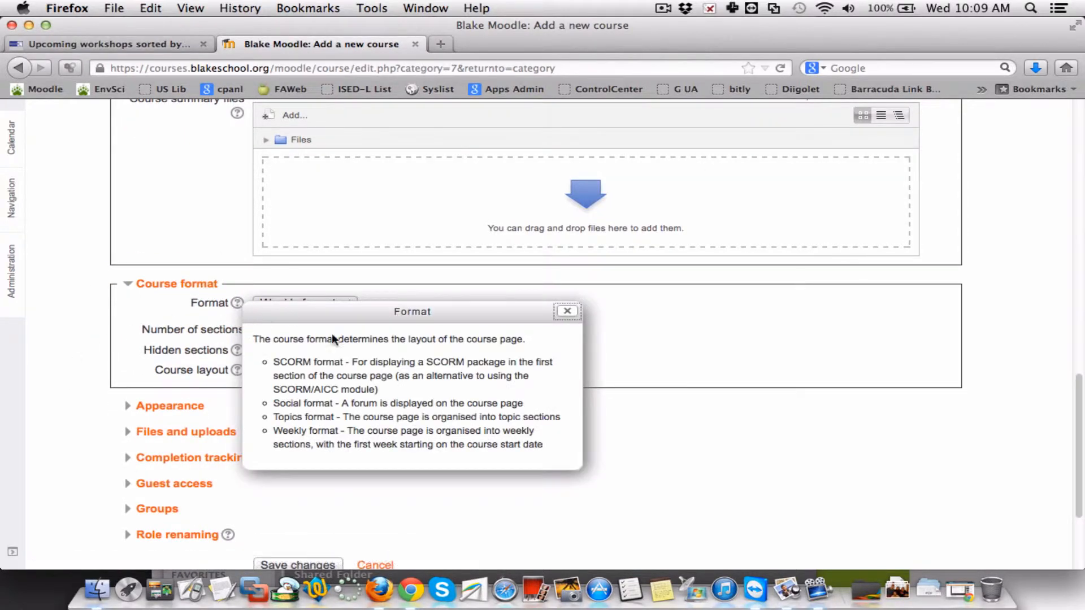
scroll(393, 406, "down", 1)
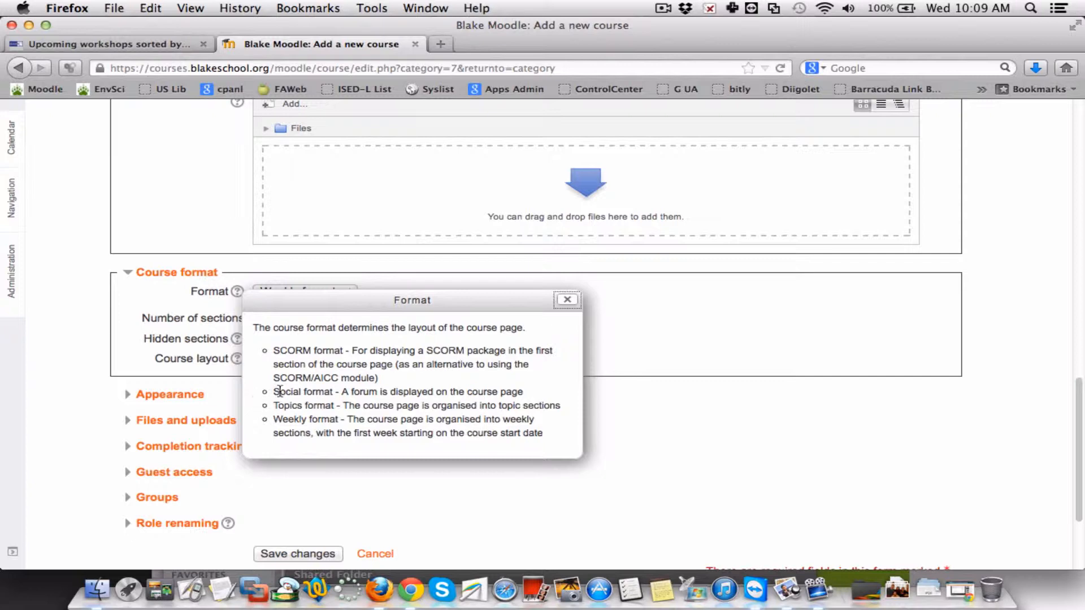
Review the Social, Topics and Weekly format descriptions in the format help, highlighting each name, and close the help.
left_click_drag(274, 392, 314, 392)
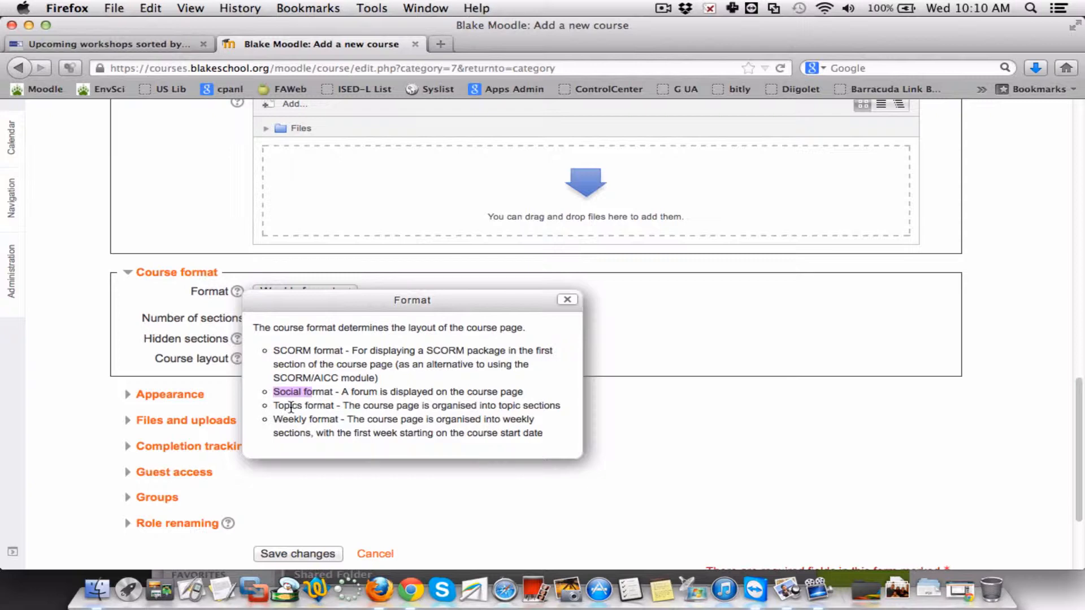
left_click(290, 407)
left_click(275, 405)
left_click_drag(276, 405, 335, 405)
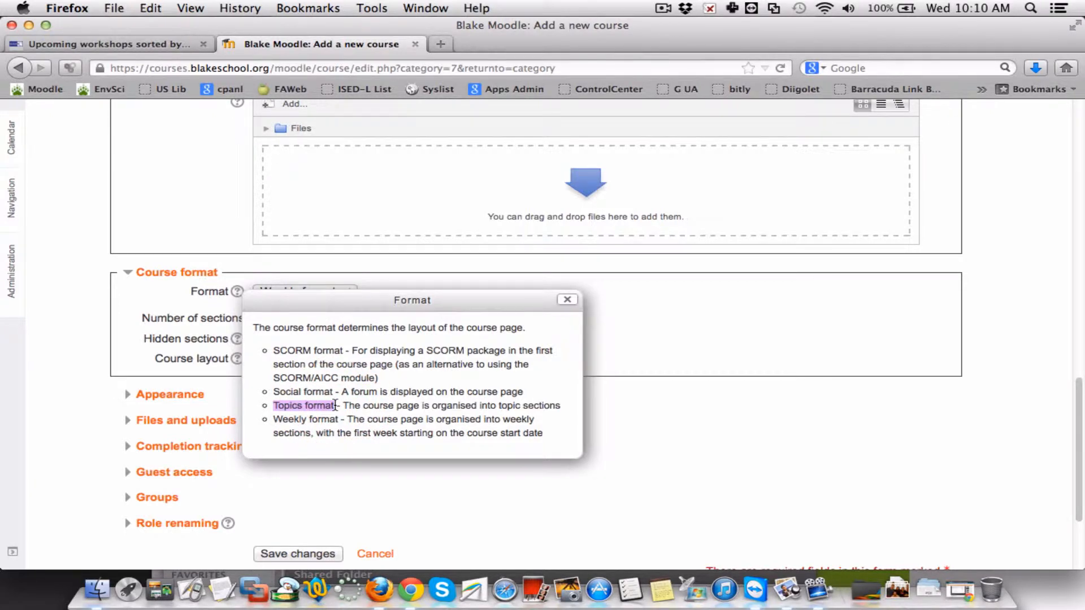
left_click_drag(274, 418, 341, 419)
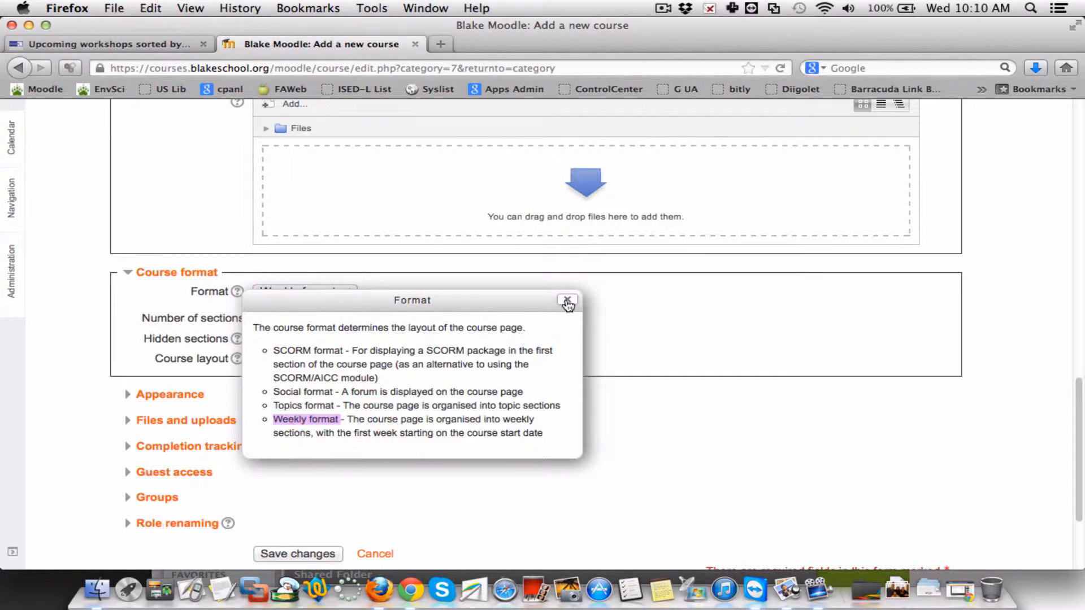
left_click(565, 303)
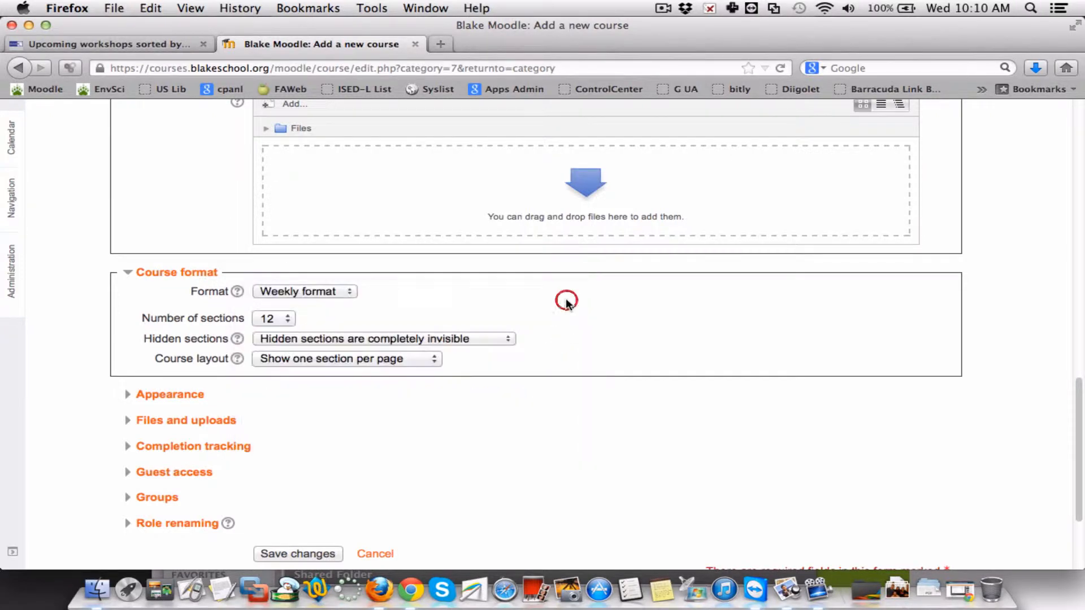
Keep the course format on Weekly format and the course layout on Show one section per page.
left_click(327, 291)
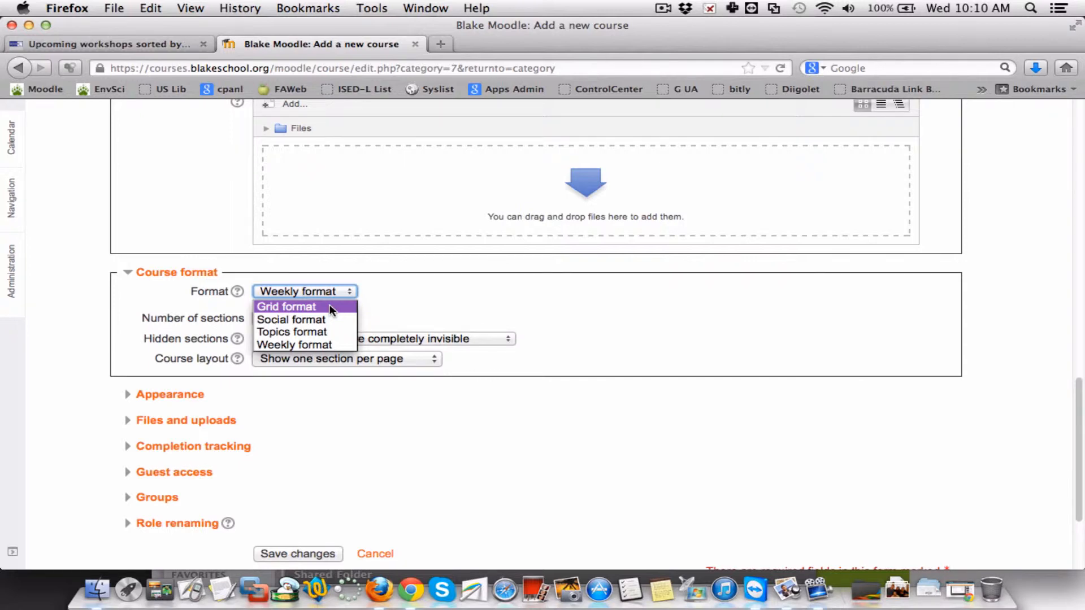
left_click(315, 345)
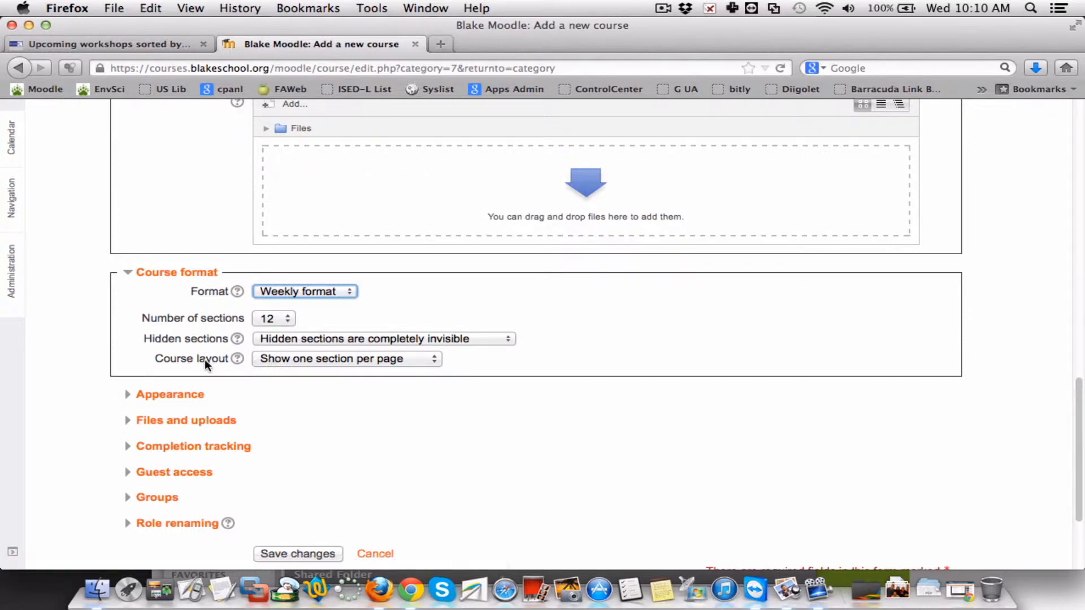
left_click(285, 363)
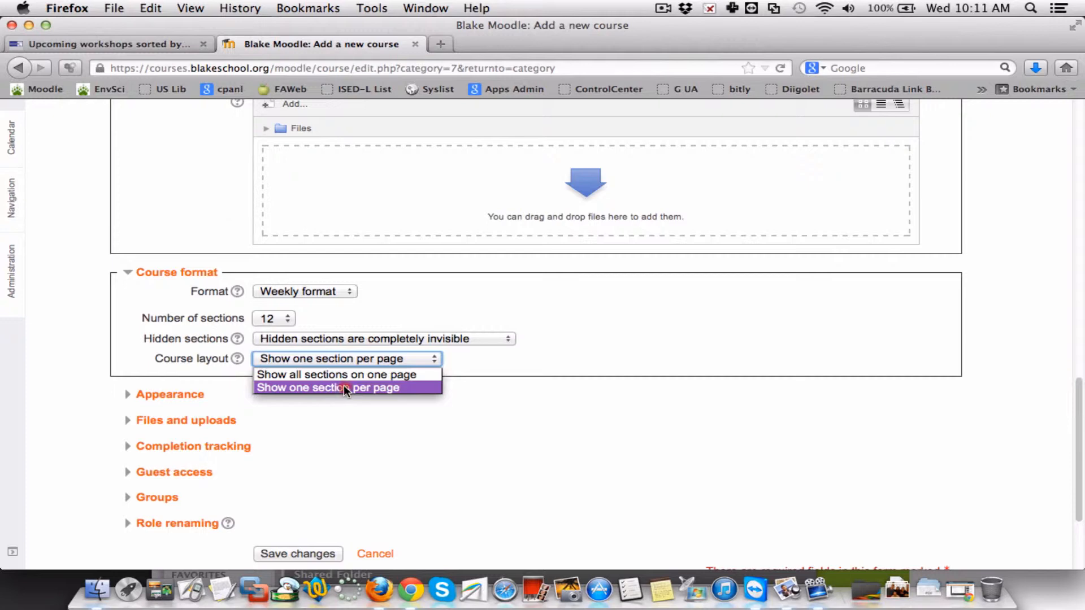
left_click(344, 388)
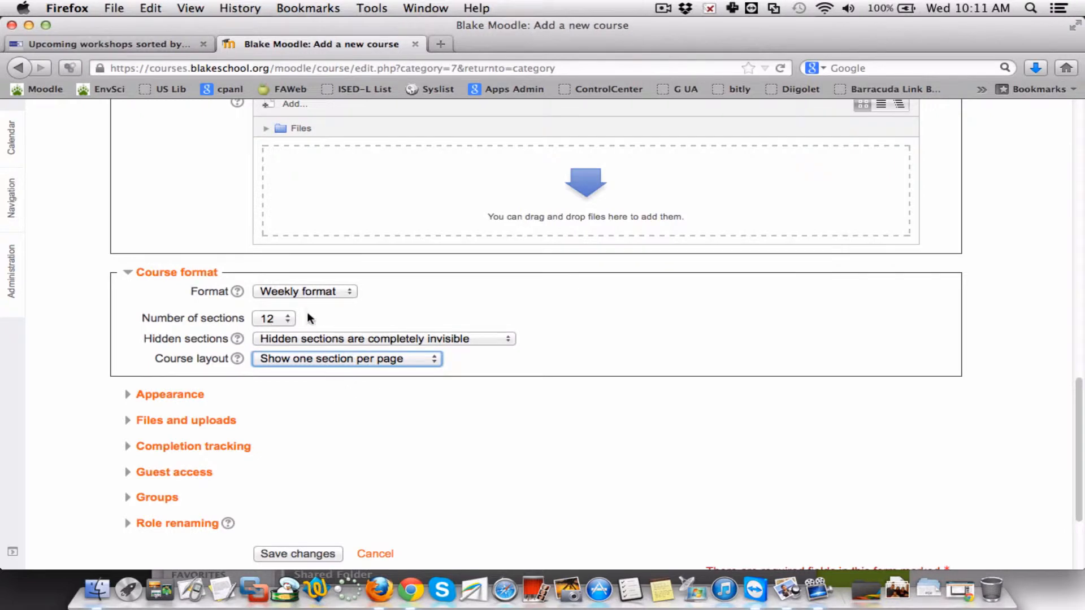
Set the number of sections for the weekly course format to 42.
left_click(285, 320)
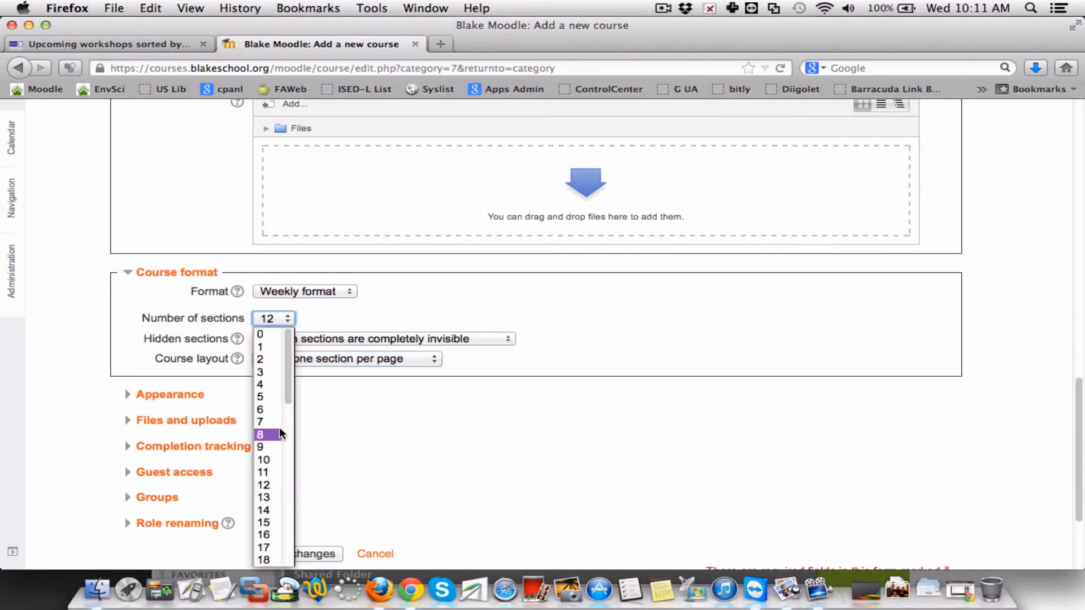
scroll(285, 433, "down", 10)
scroll(285, 432, "down", 1)
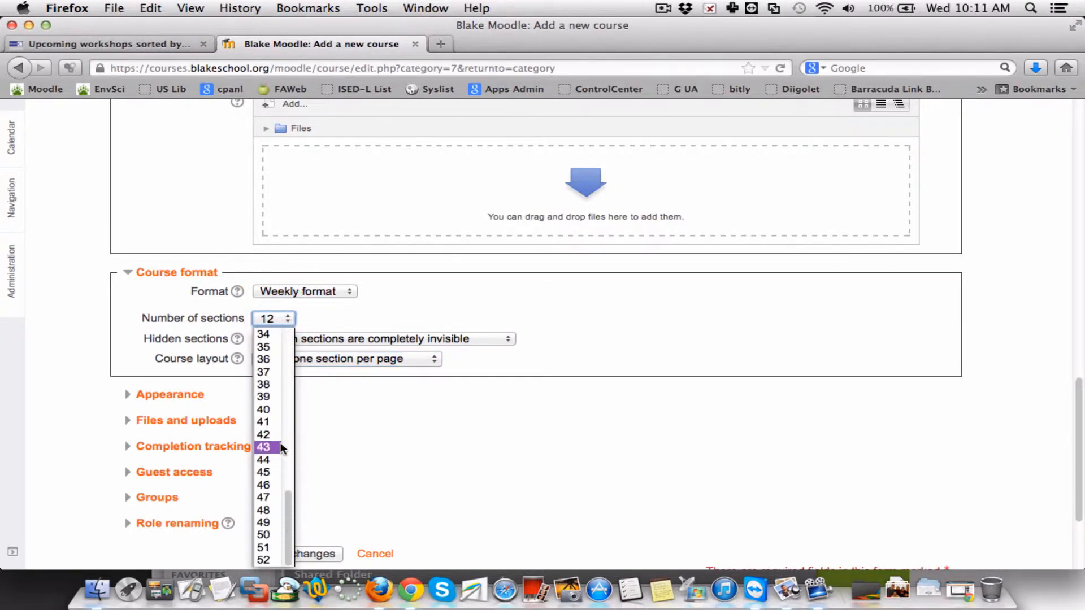
left_click(275, 439)
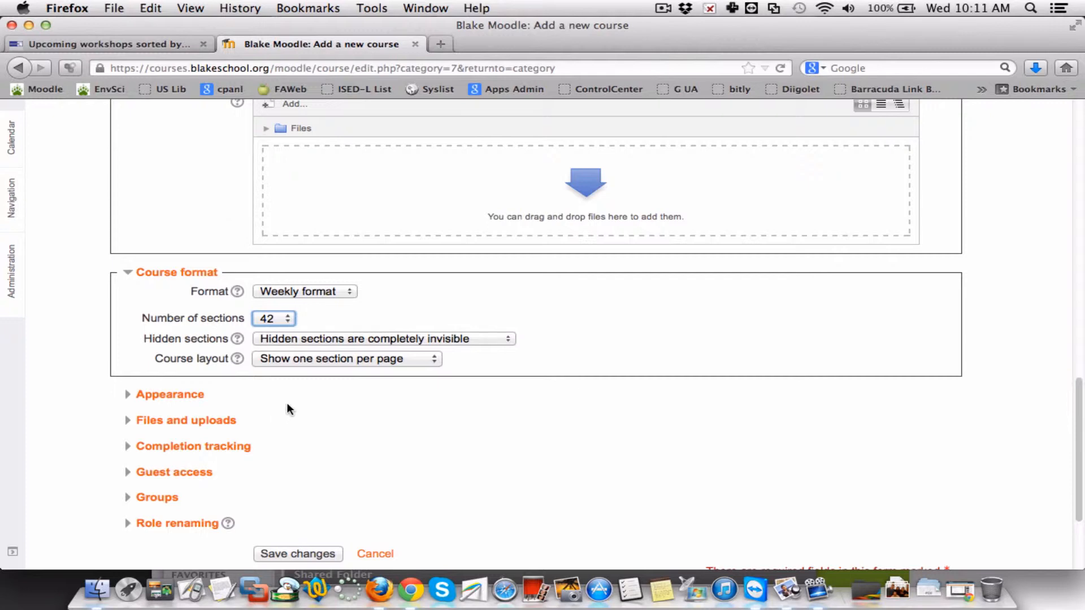
Expand the Appearance settings, check the available languages and keep Force language on Do not force.
scroll(299, 409, "down", 2)
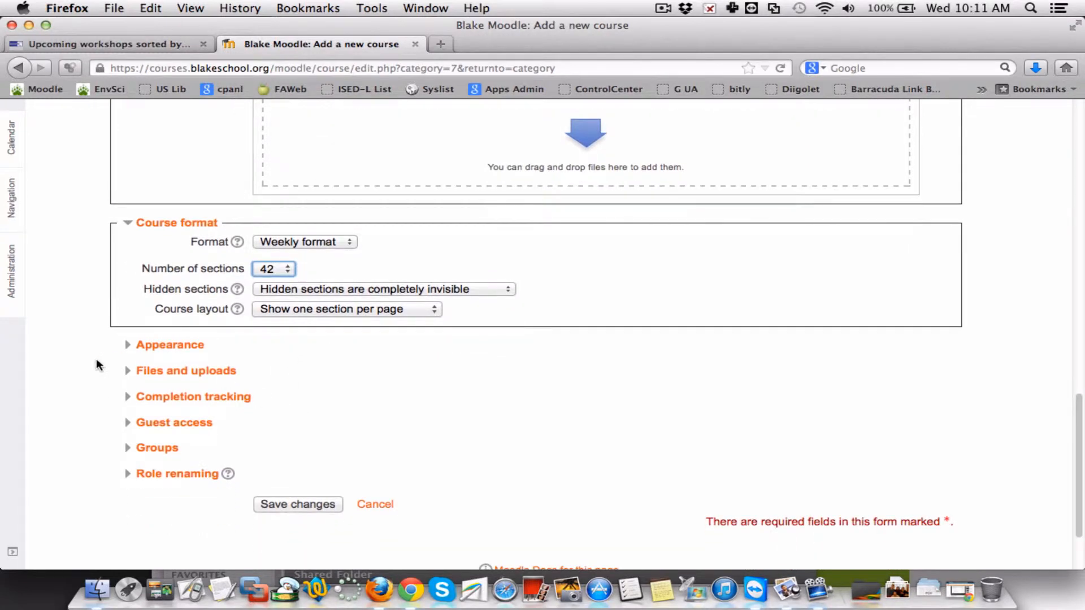
left_click(140, 346)
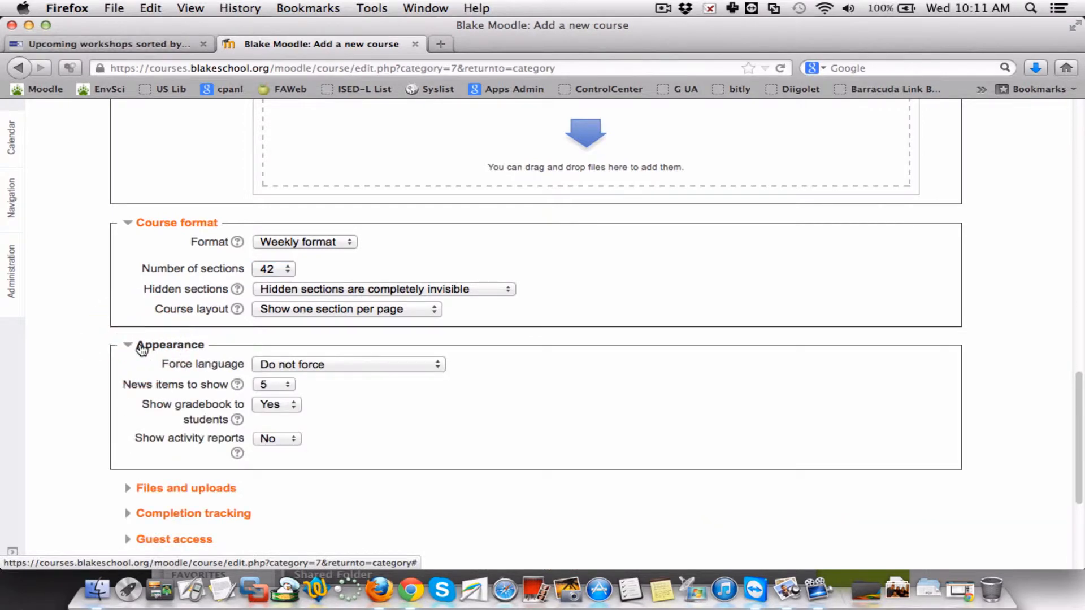
left_click(350, 365)
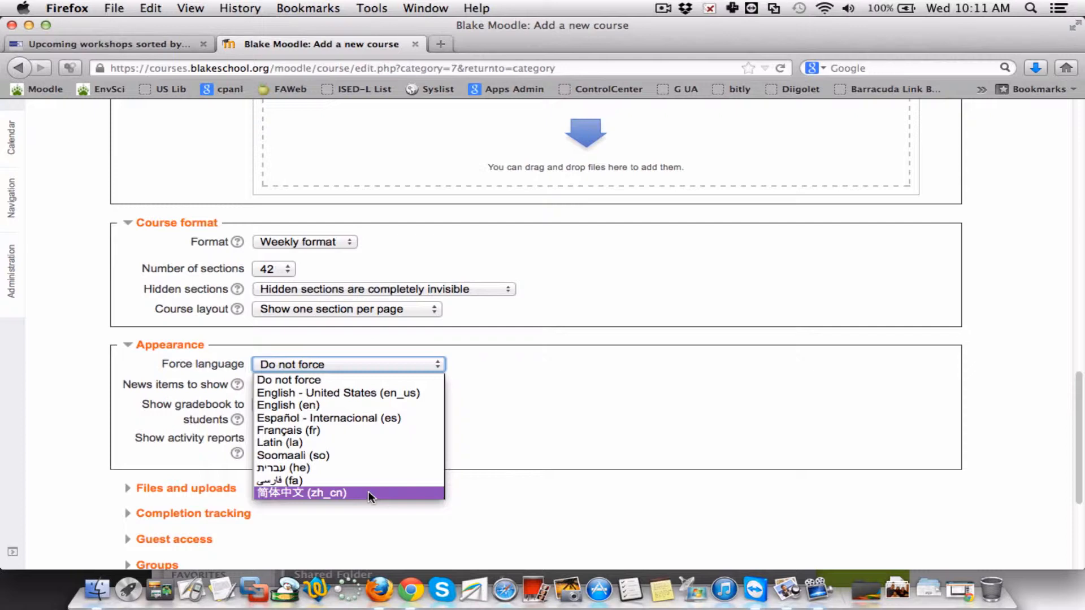
left_click(329, 382)
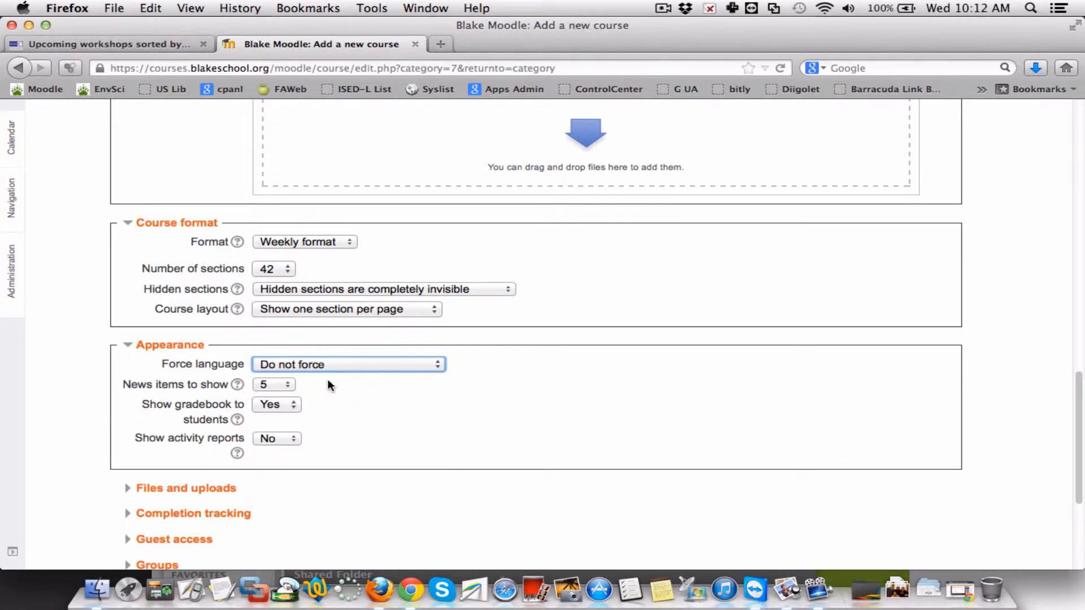
Expand the Files and uploads settings and keep the maximum upload size at 100MB.
scroll(353, 424, "down", 3)
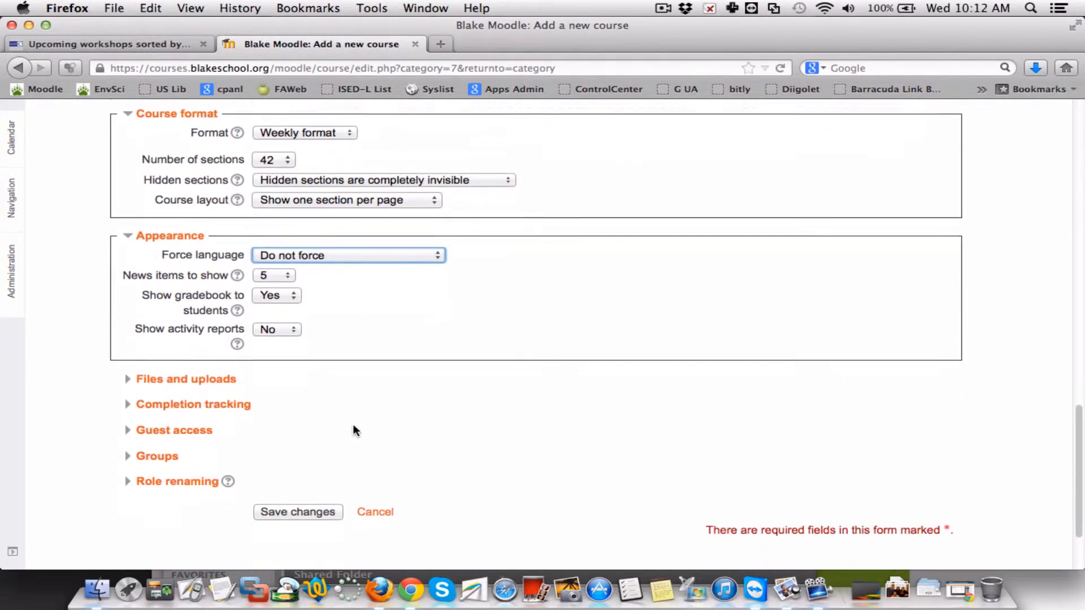
left_click(150, 374)
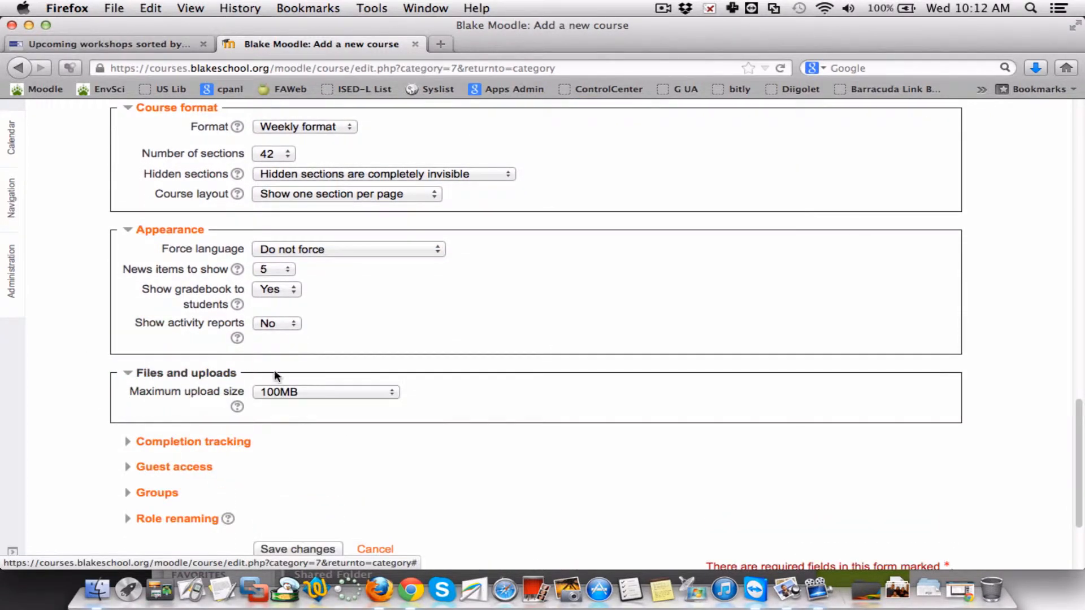
left_click(361, 391)
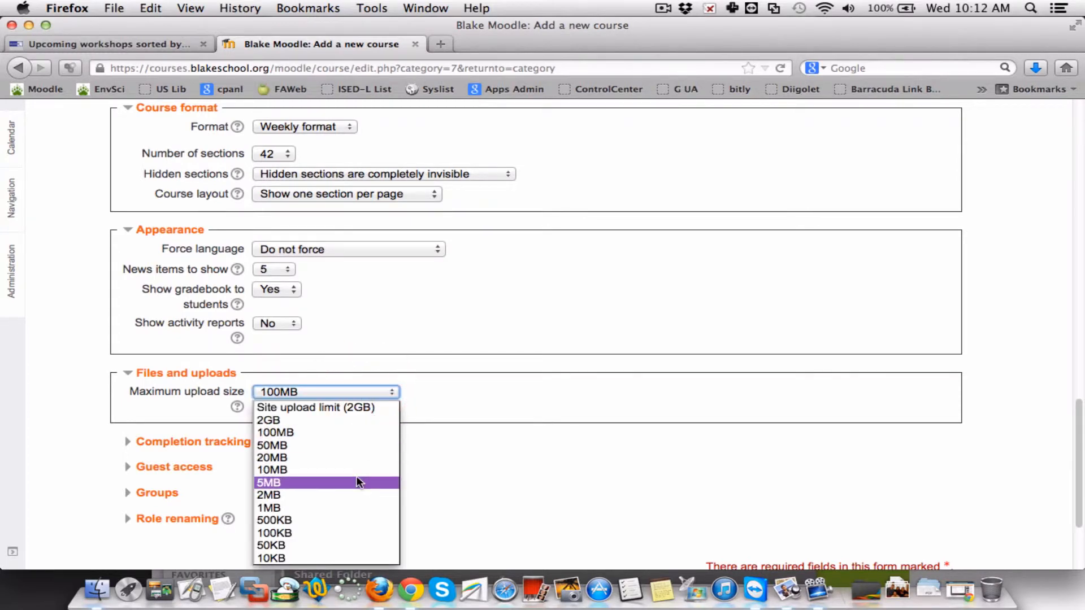
left_click(348, 431)
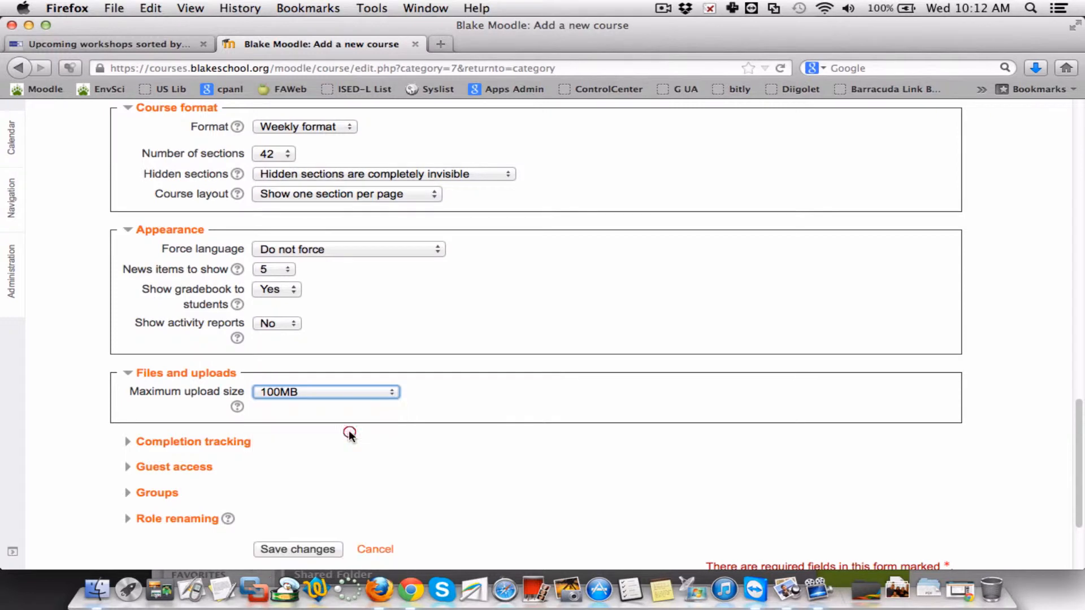
Expand the Completion tracking settings and enable completion tracking for the course.
left_click(169, 446)
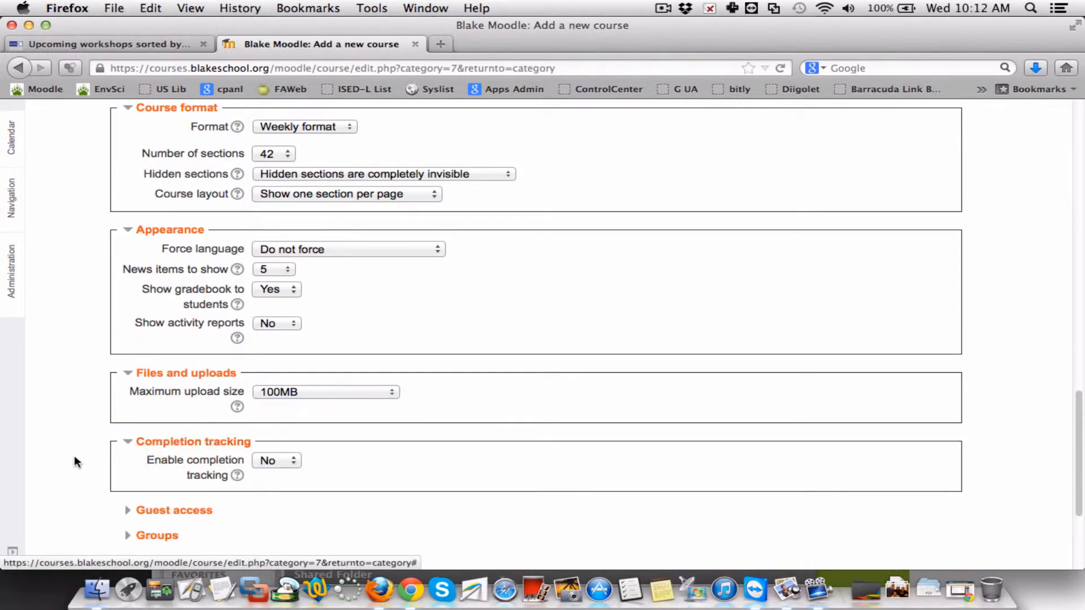
scroll(58, 469, "down", 2)
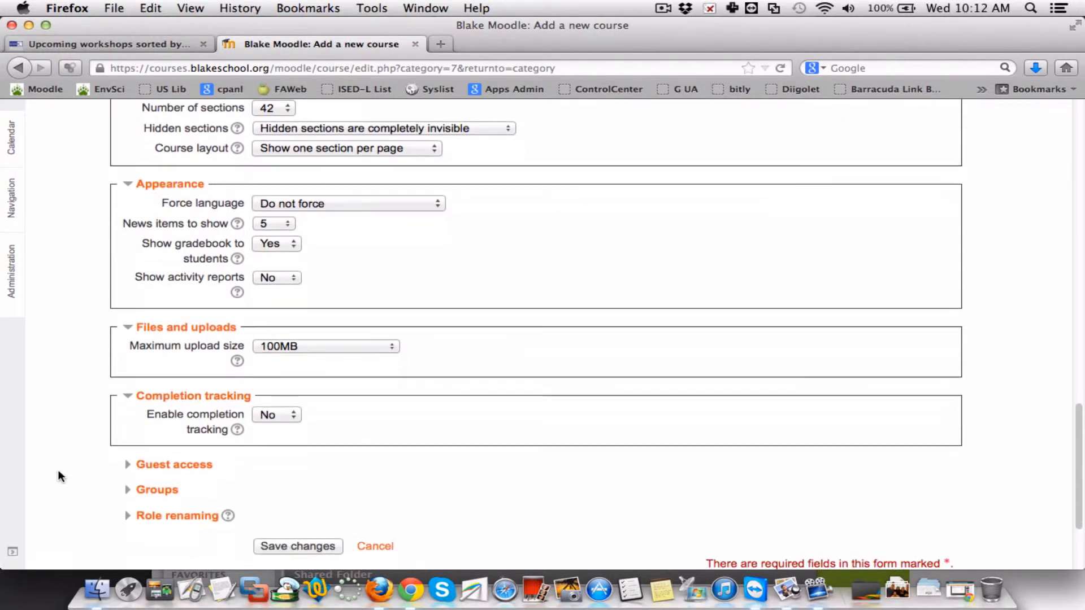
left_click(283, 415)
left_click(274, 442)
Expand the Guest access settings and set Allow guest access to Yes.
scroll(263, 432, "down", 2)
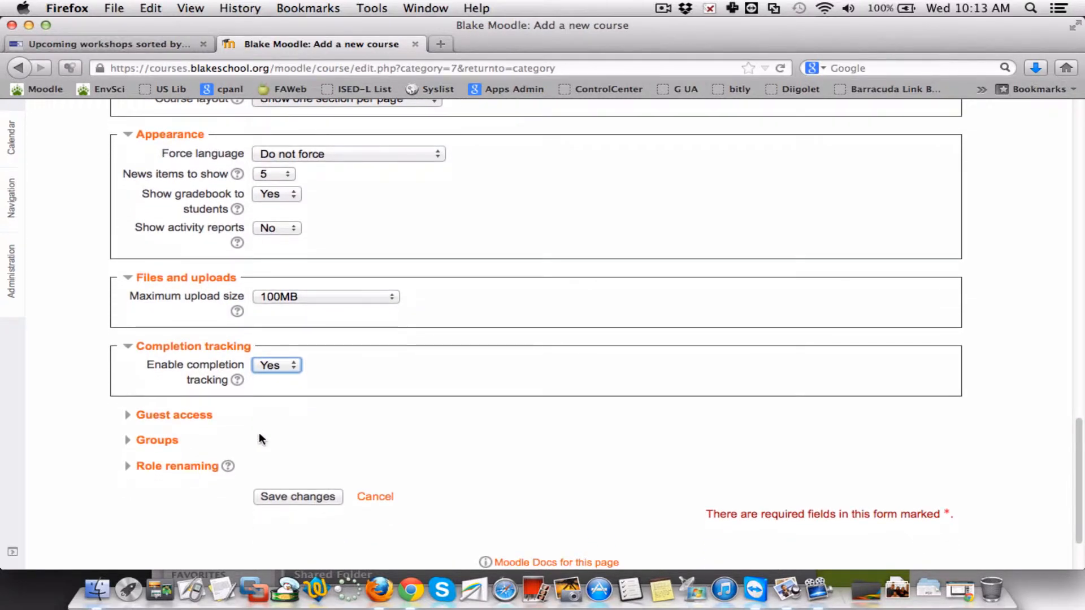
left_click(182, 414)
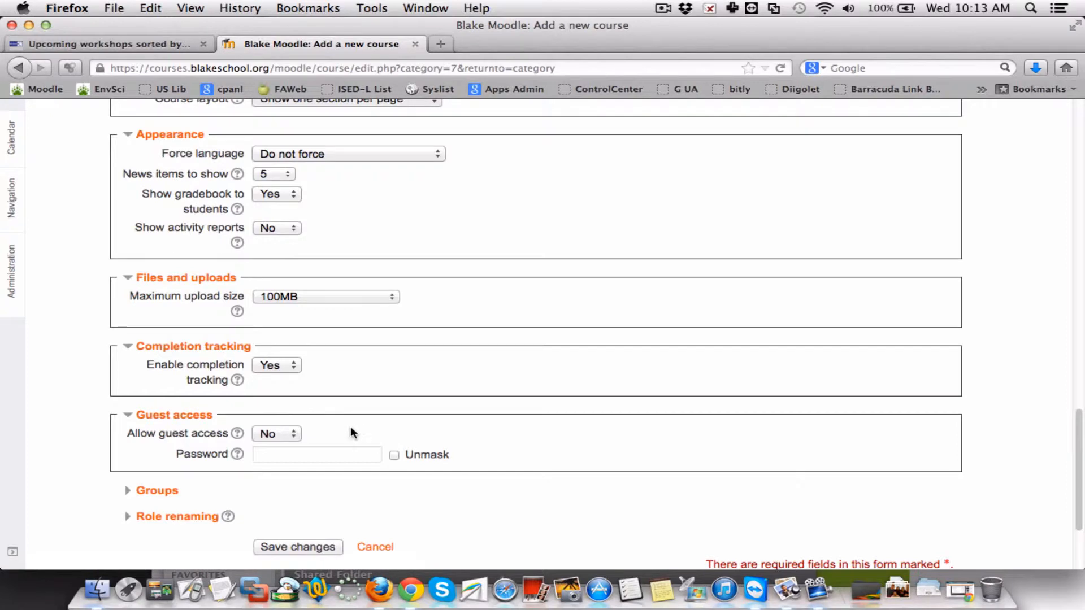
left_click(266, 433)
left_click(272, 449)
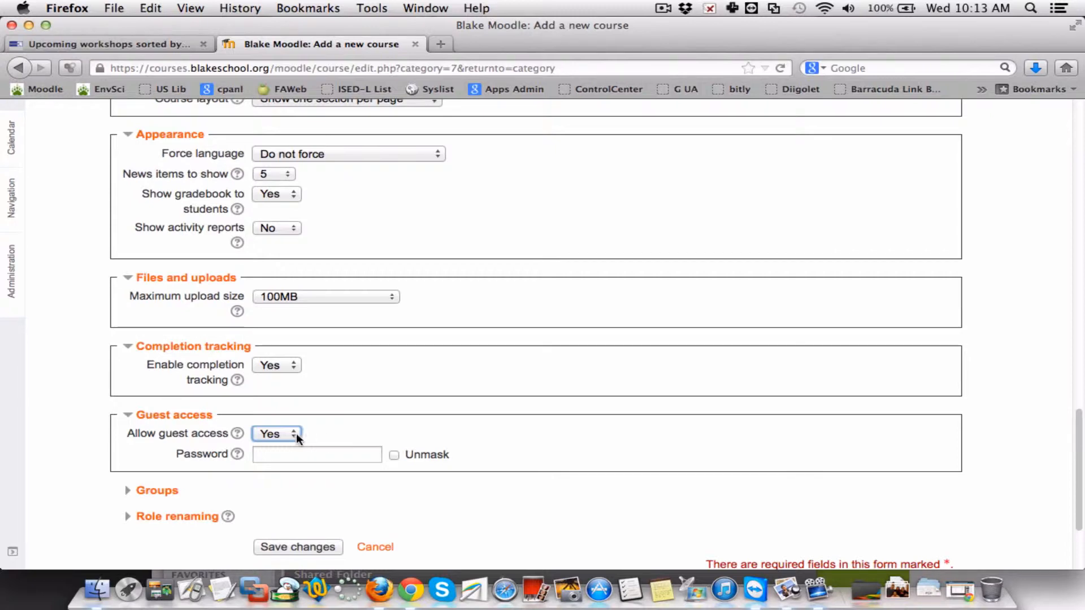
Expand the Groups settings and set the group mode to Visible groups.
scroll(276, 508, "down", 3)
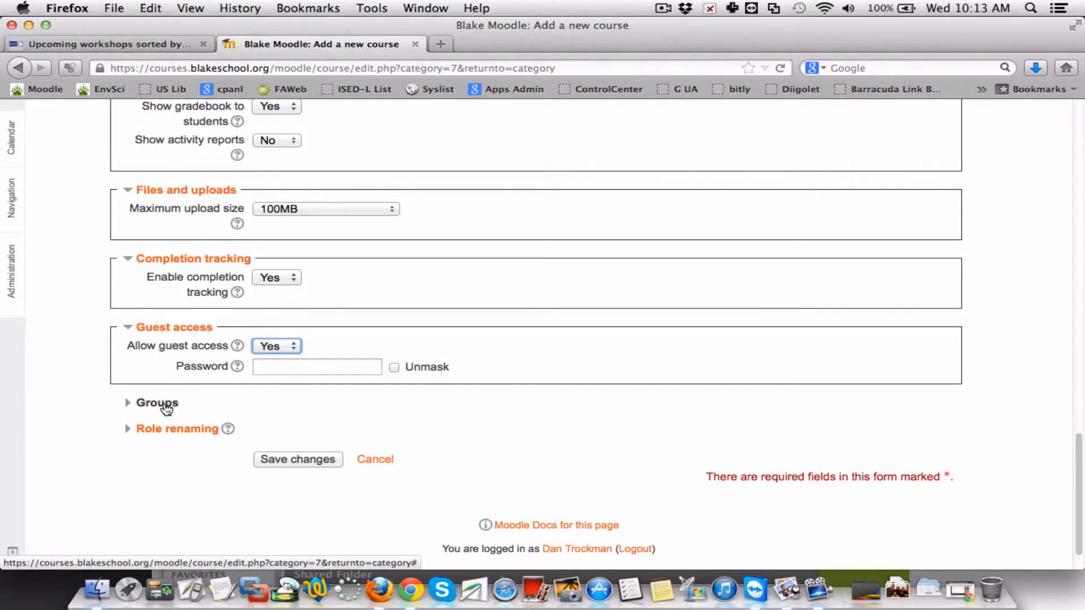
left_click(165, 408)
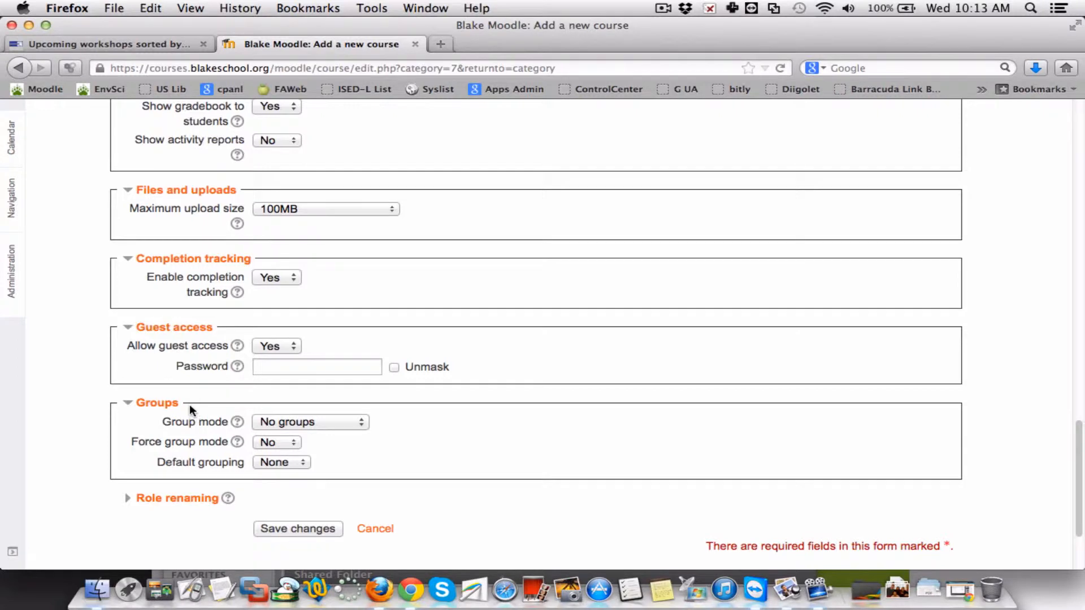
left_click(331, 421)
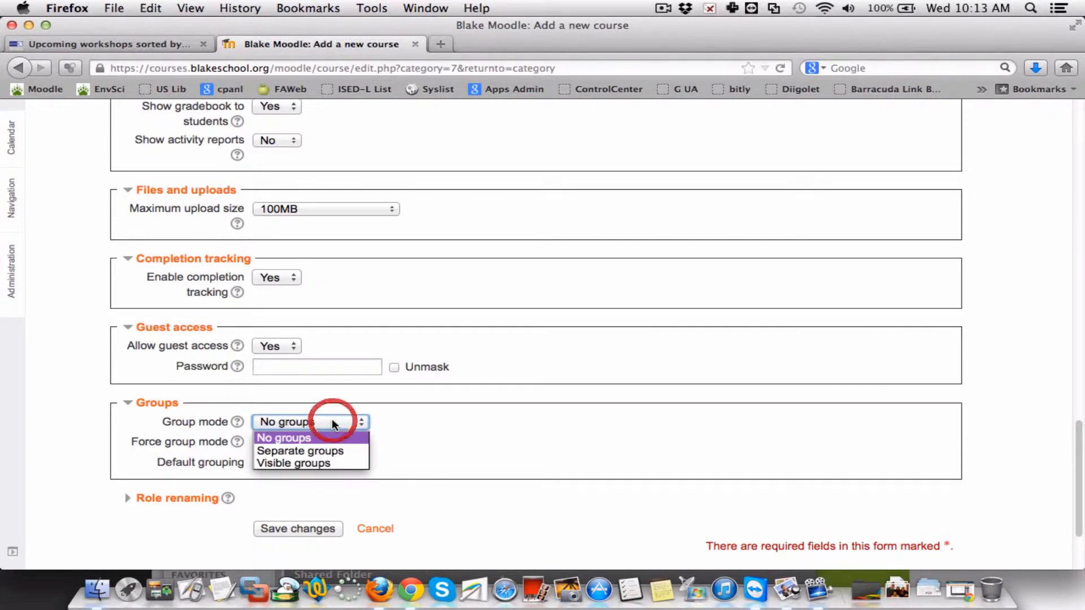
left_click(321, 463)
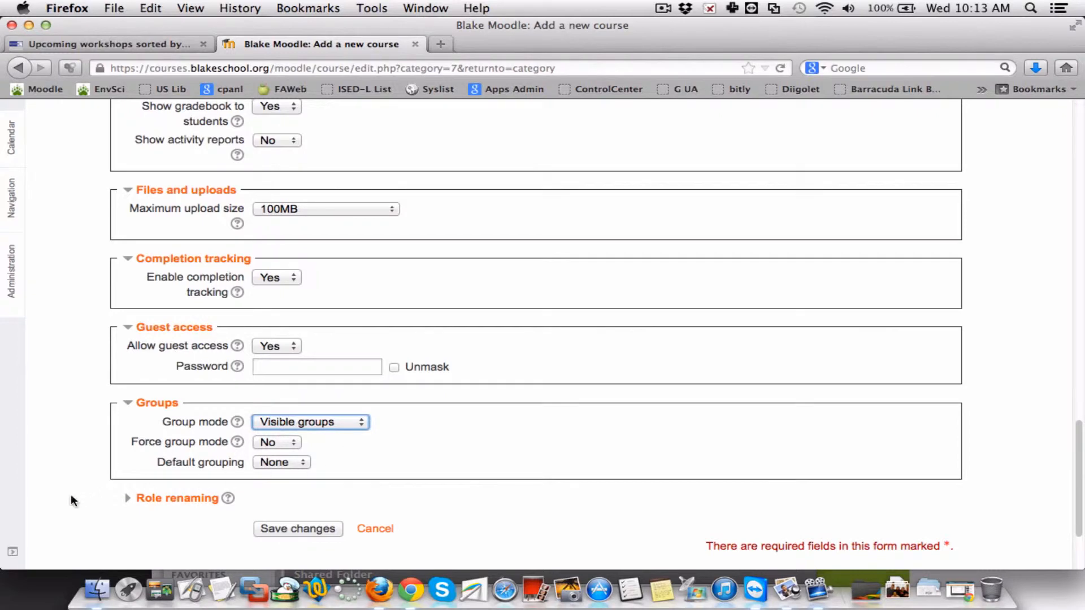
Look over the role names that can be customized under Role renaming, and collapse that section without entering any.
scroll(50, 503, "down", 3)
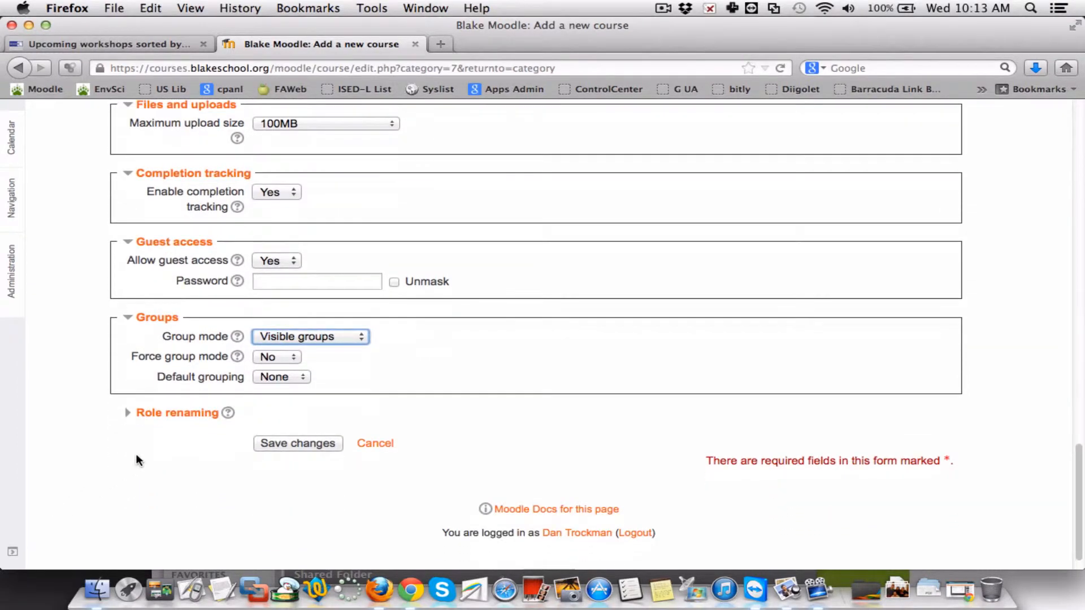
left_click(169, 413)
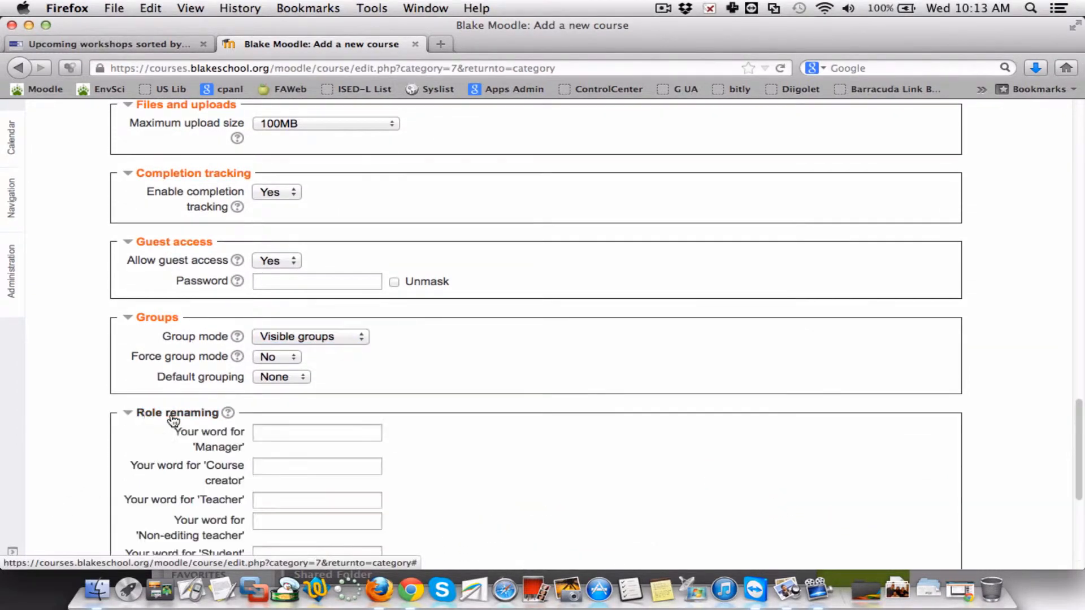
scroll(73, 474, "down", 5)
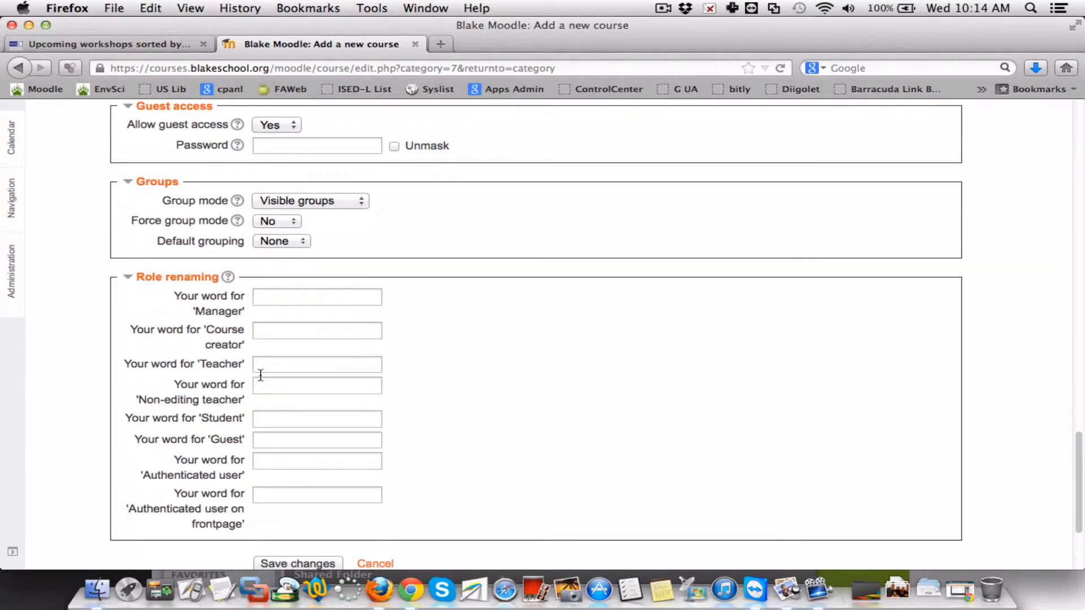
left_click(290, 364)
left_click(171, 279)
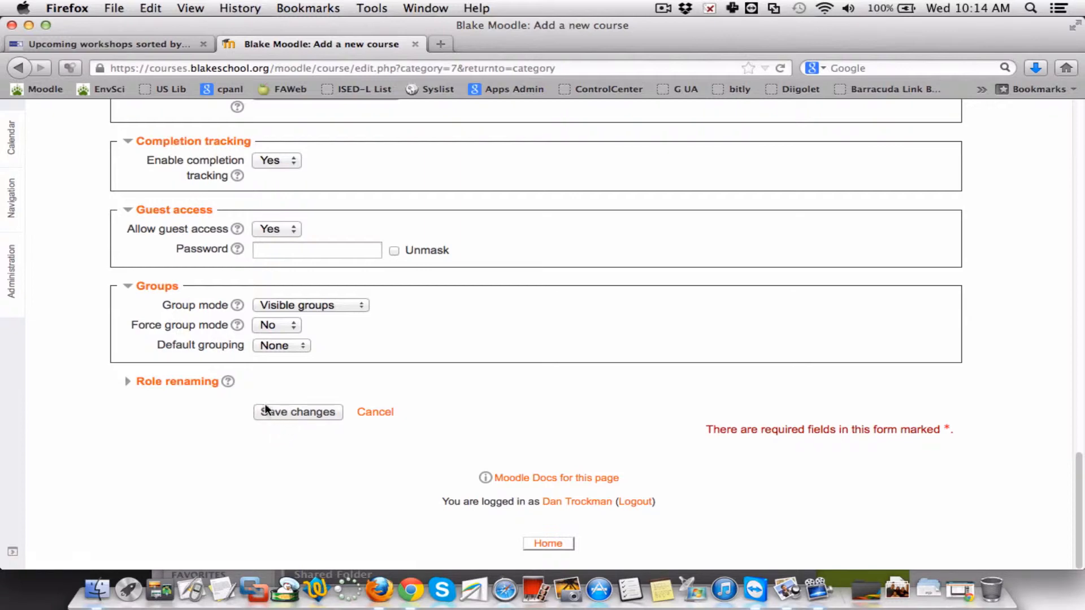
Save the new course and open the enrollment methods page from its course administration.
left_click(286, 412)
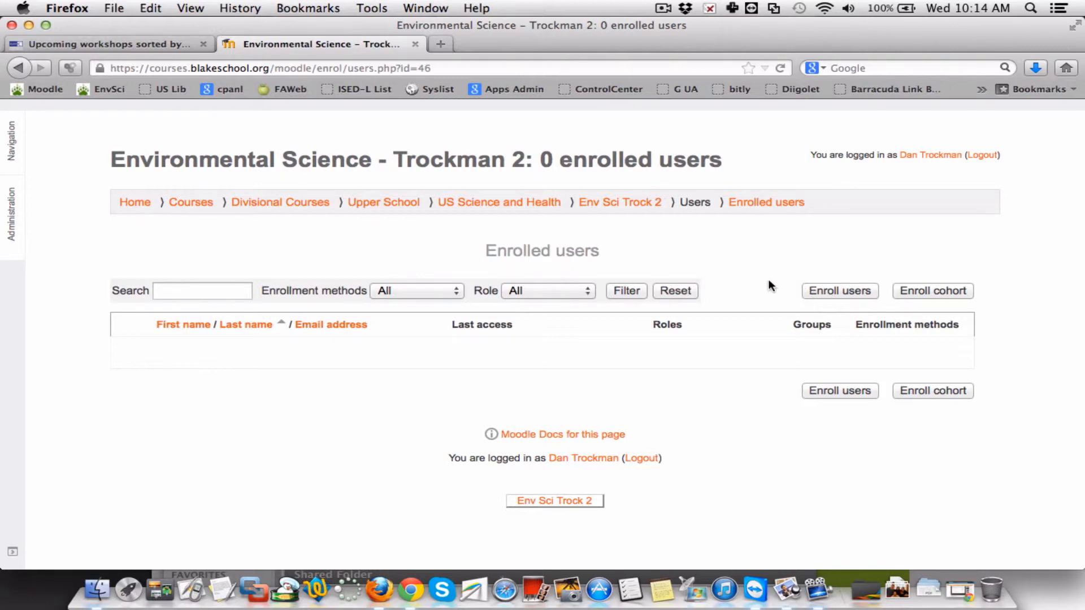
left_click(12, 223)
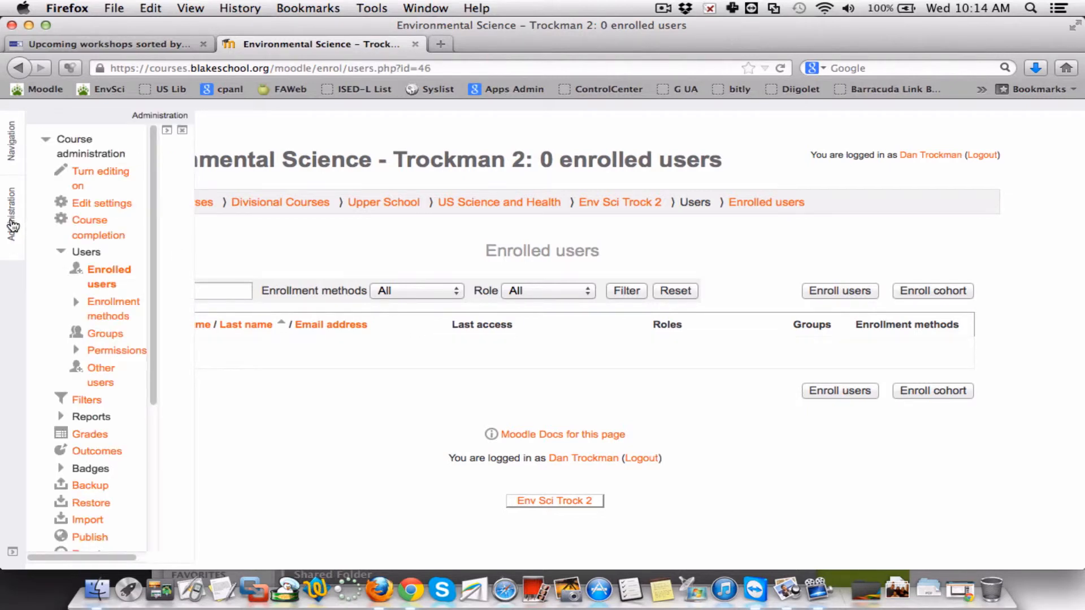
left_click(109, 306)
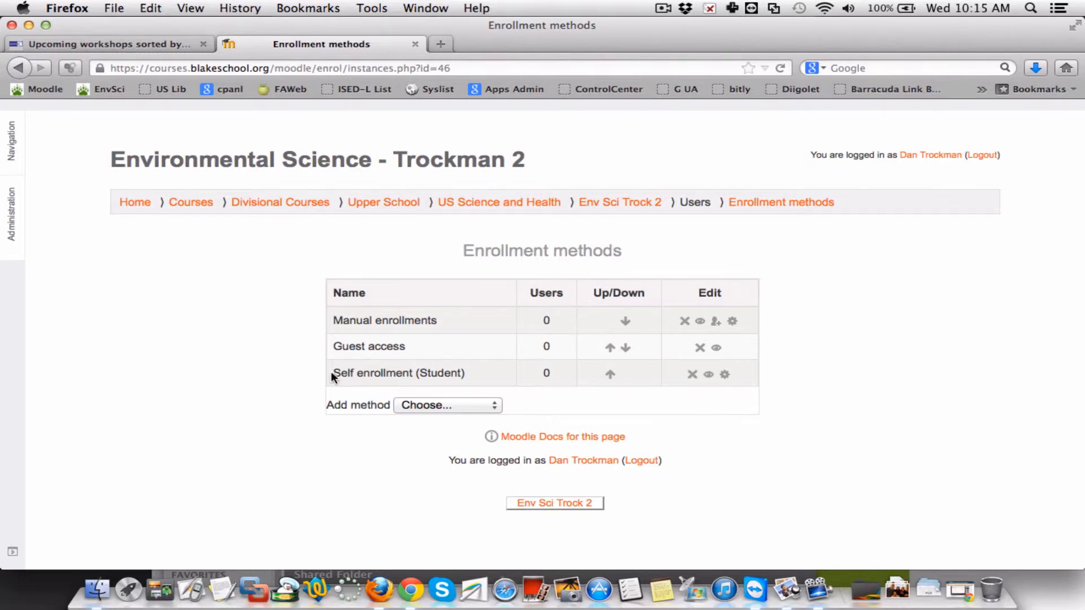
Disable the Self enrollment (Student) method and enable it again.
left_click_drag(335, 373, 471, 371)
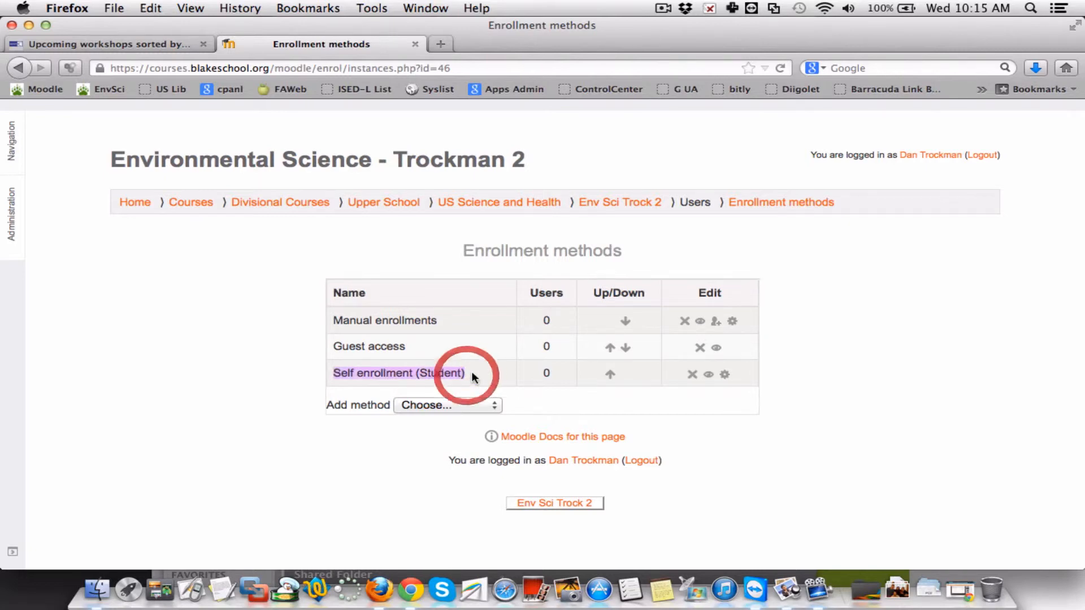
left_click(710, 375)
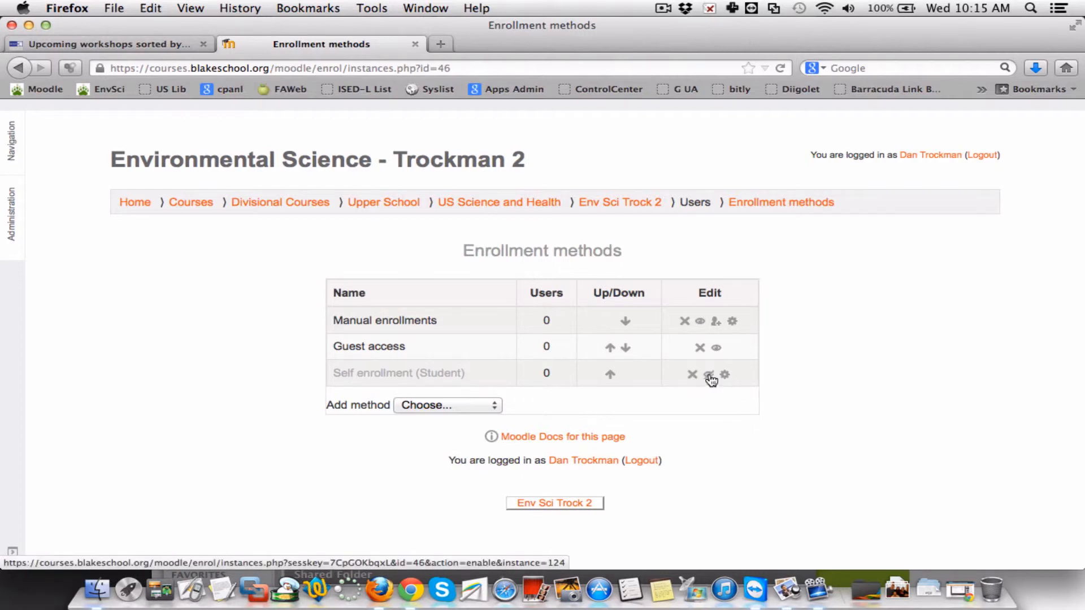
left_click(710, 377)
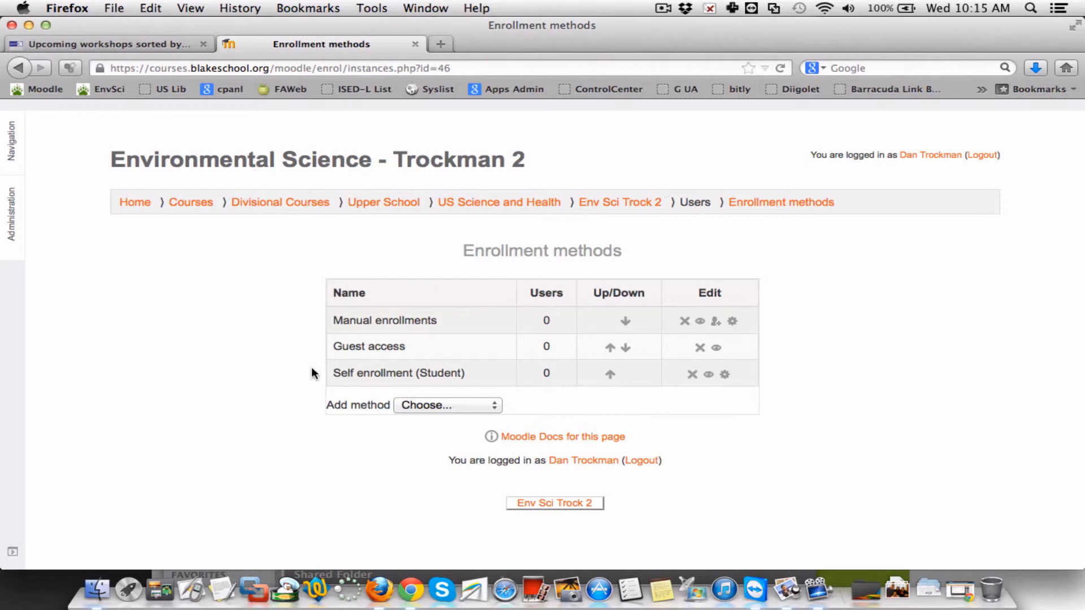
Return to the new course's main page and undock the Administration, Navigation and Calendar blocks.
left_click(605, 203)
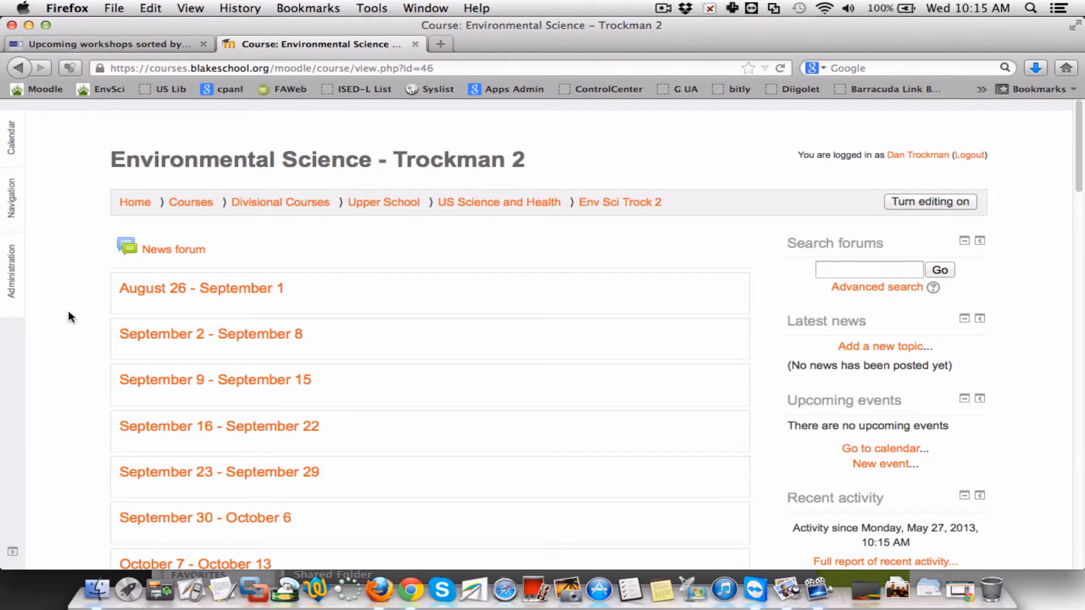
left_click(10, 274)
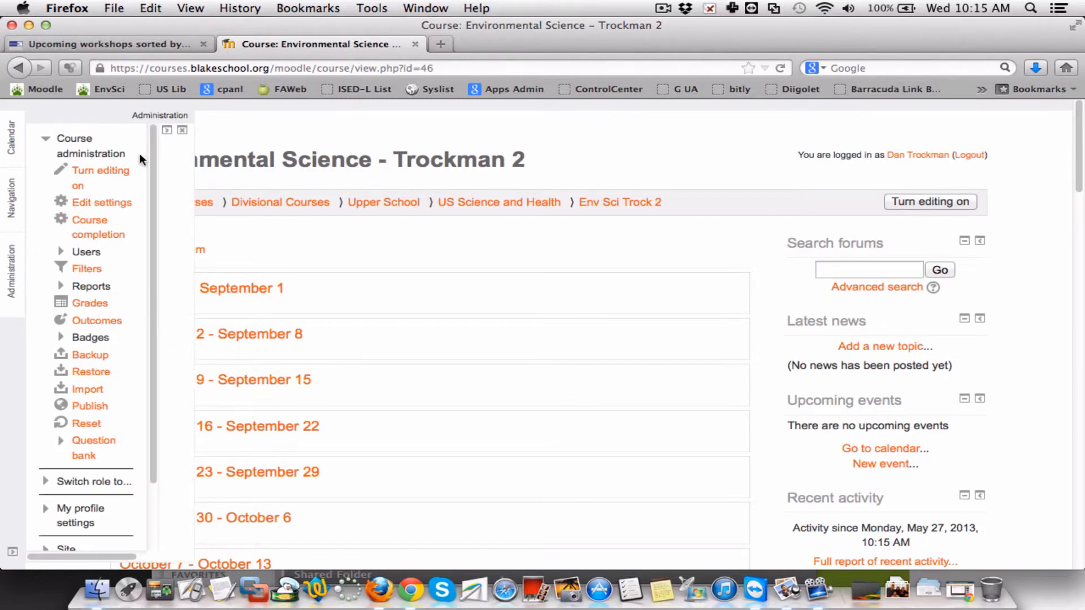
left_click(167, 130)
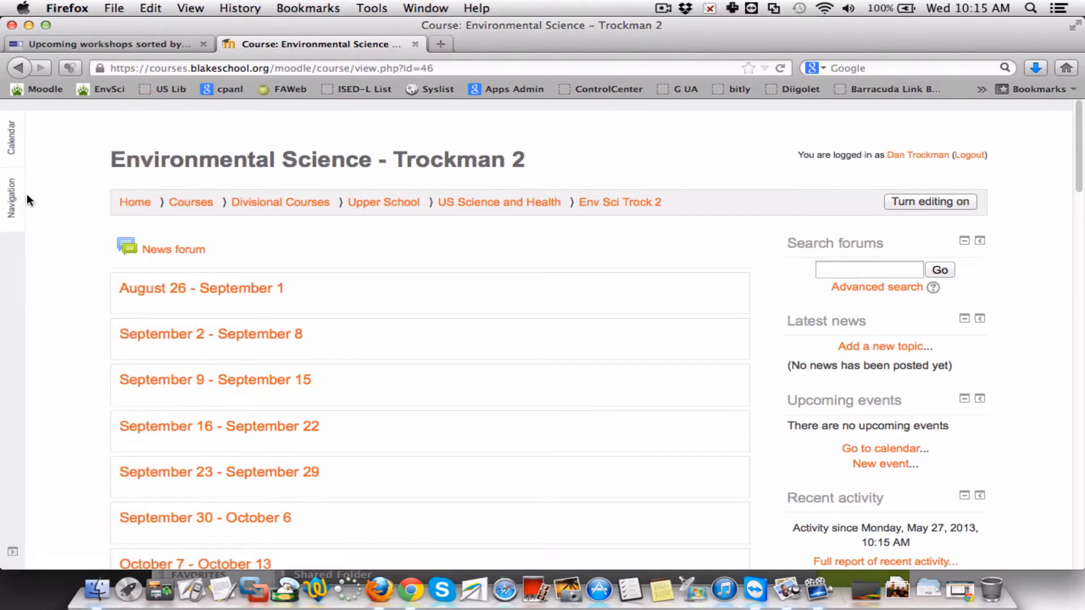
mouse_move(16, 203)
left_click(167, 195)
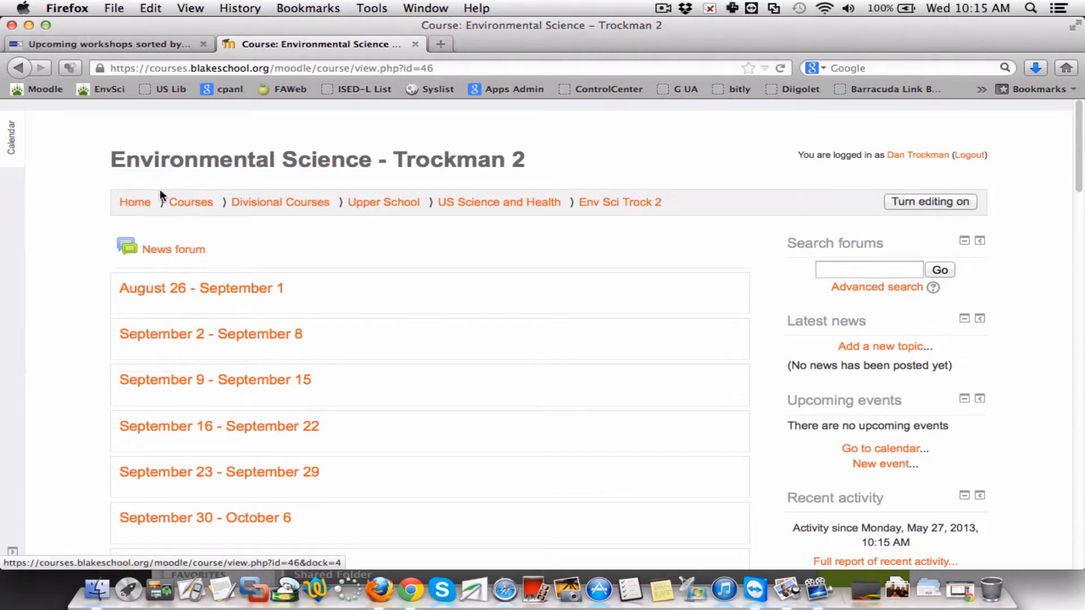
mouse_move(11, 141)
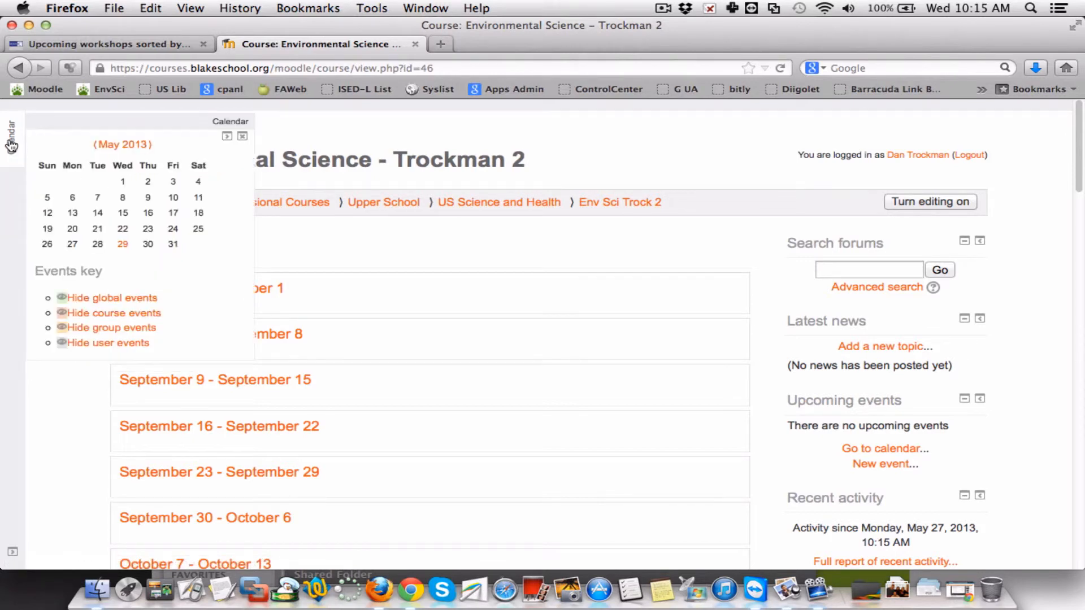
left_click(227, 136)
scroll(929, 416, "down", 20)
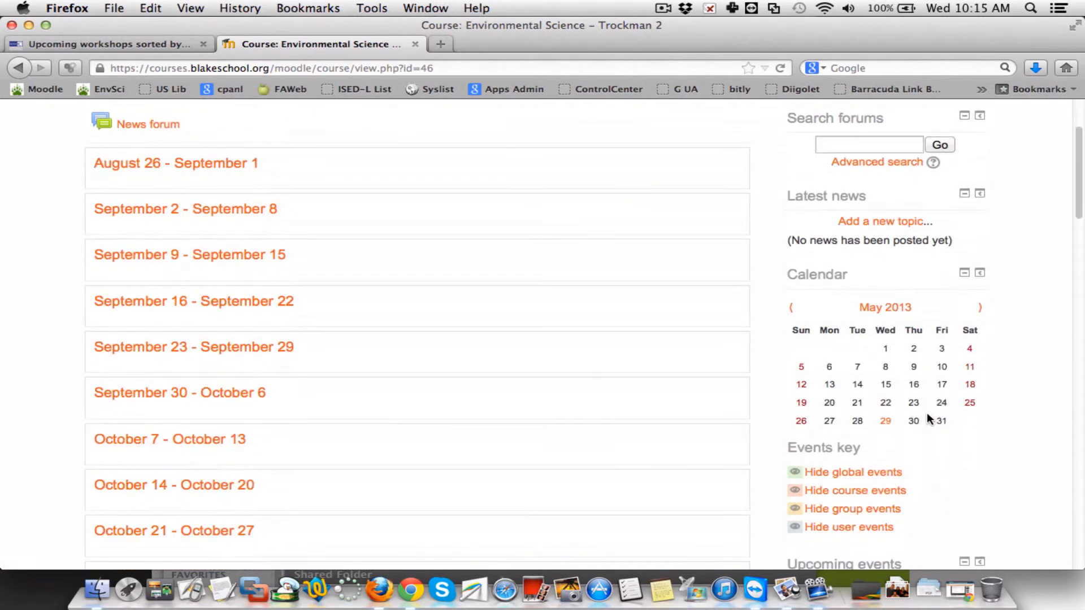
scroll(924, 418, "up", 15)
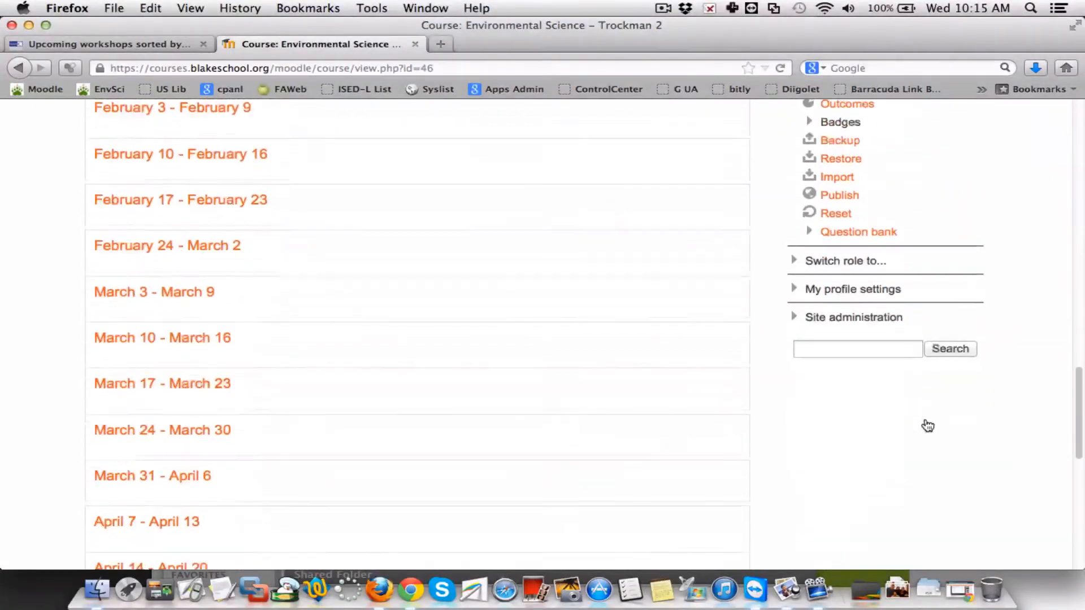
scroll(925, 425, "up", 4)
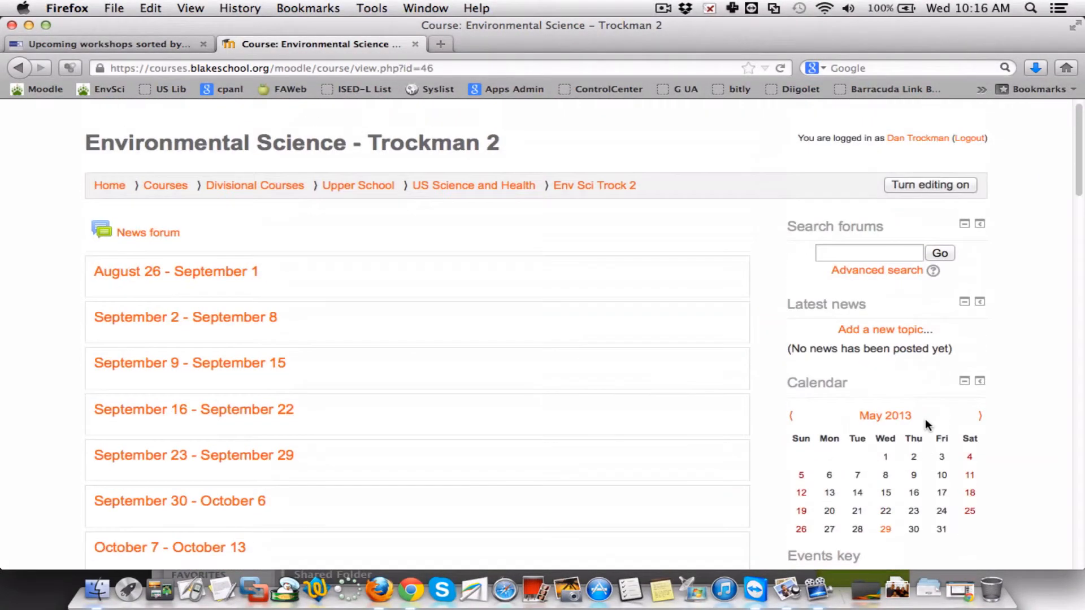
Dock all the course blocks: Search forums, Latest news, Calendar, Upcoming events, Recent activity, Navigation and Administration.
left_click(981, 227)
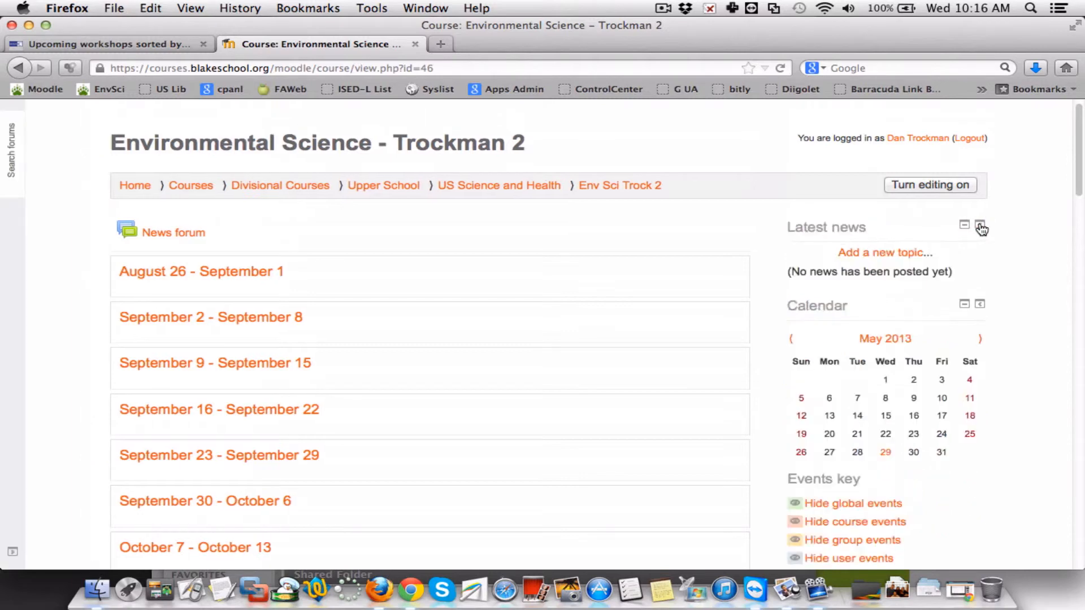
left_click(981, 226)
left_click(980, 226)
left_click(980, 228)
left_click(980, 228)
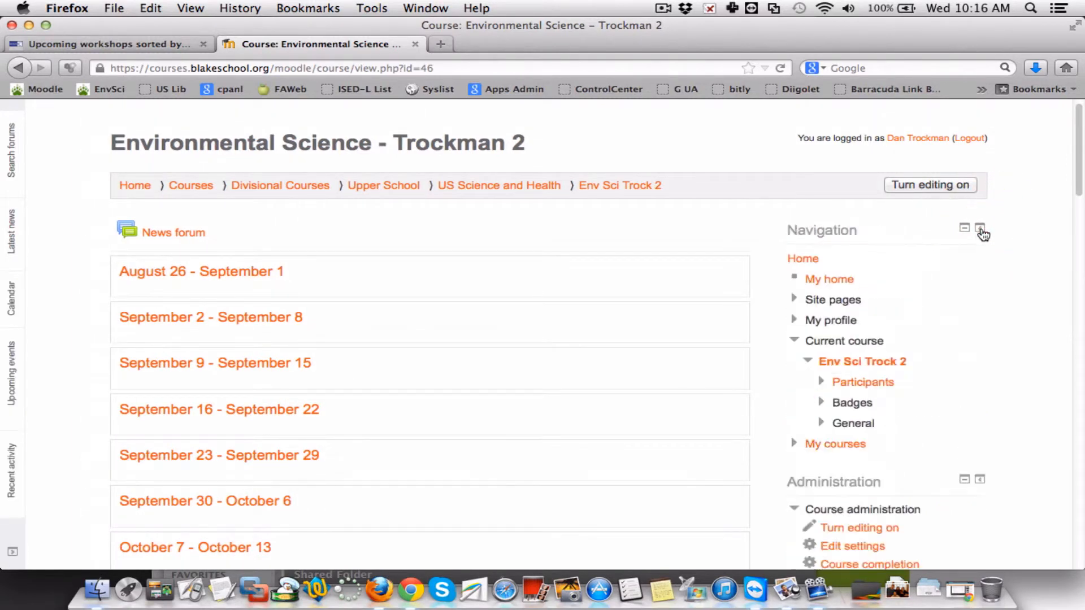
left_click(980, 229)
left_click(980, 231)
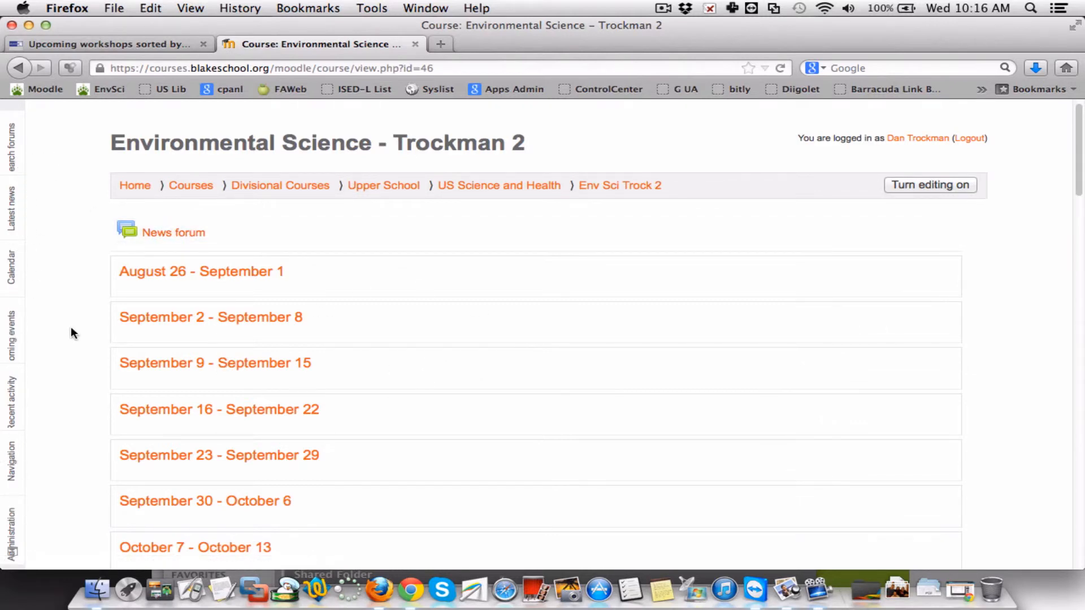
Check the docked Administration block and look over the list of weekly sections on the course page.
left_click(15, 534)
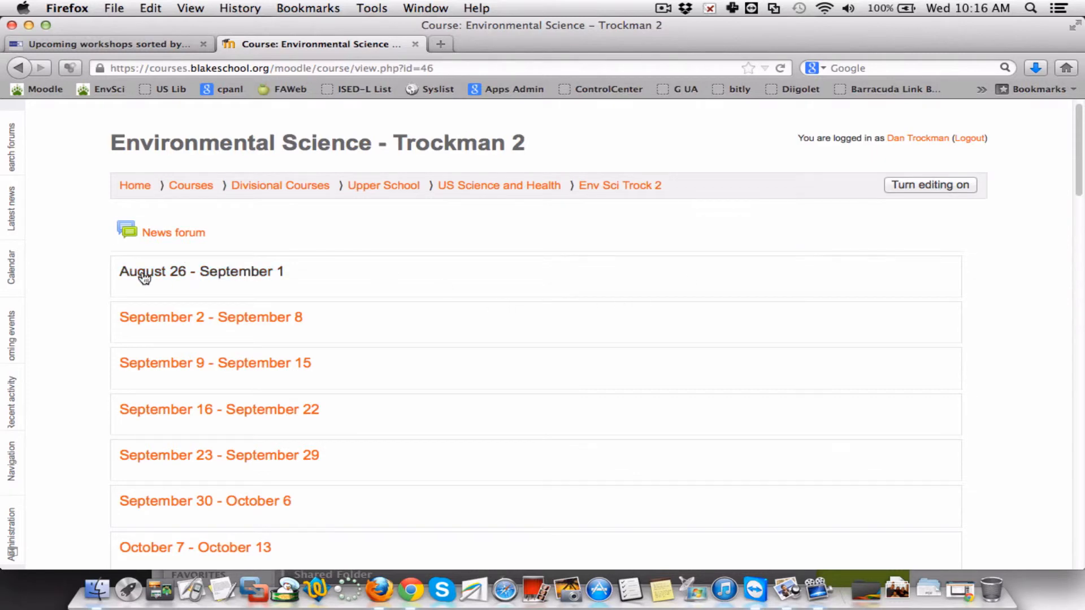
scroll(78, 307, "down", 3)
scroll(77, 306, "down", 20)
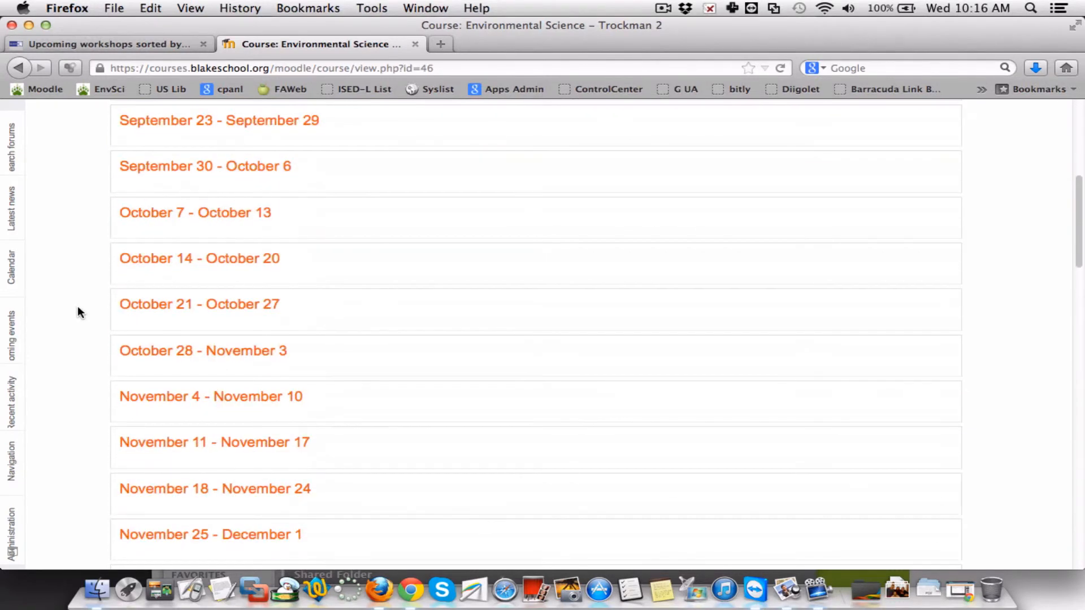
scroll(77, 306, "up", 15)
scroll(77, 306, "up", 10)
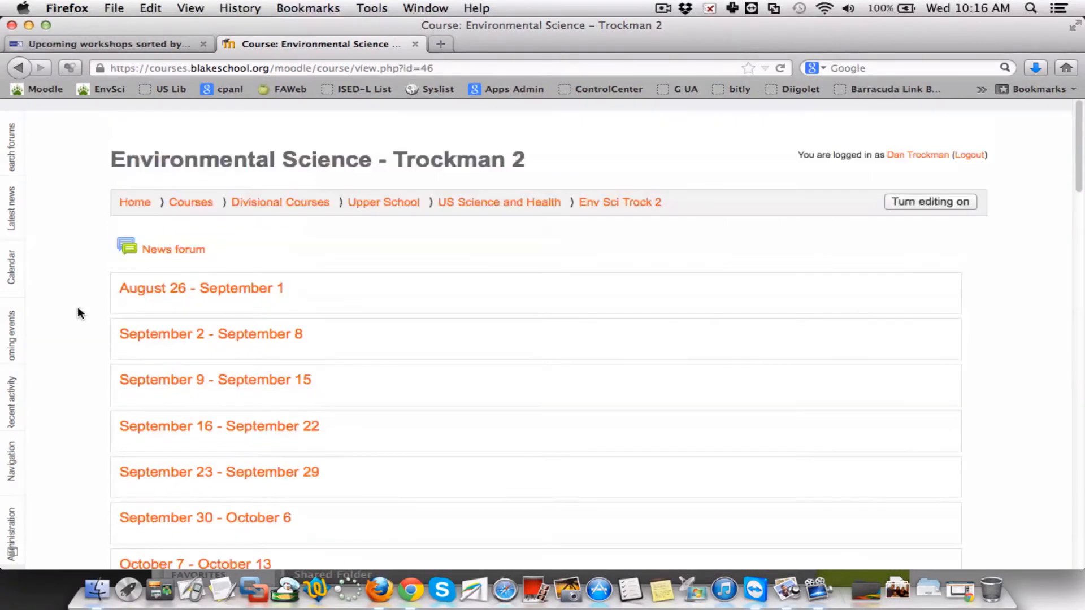
View the August 26 - September 1 section on its own page, return to the course page and review the remaining weeks.
left_click(164, 290)
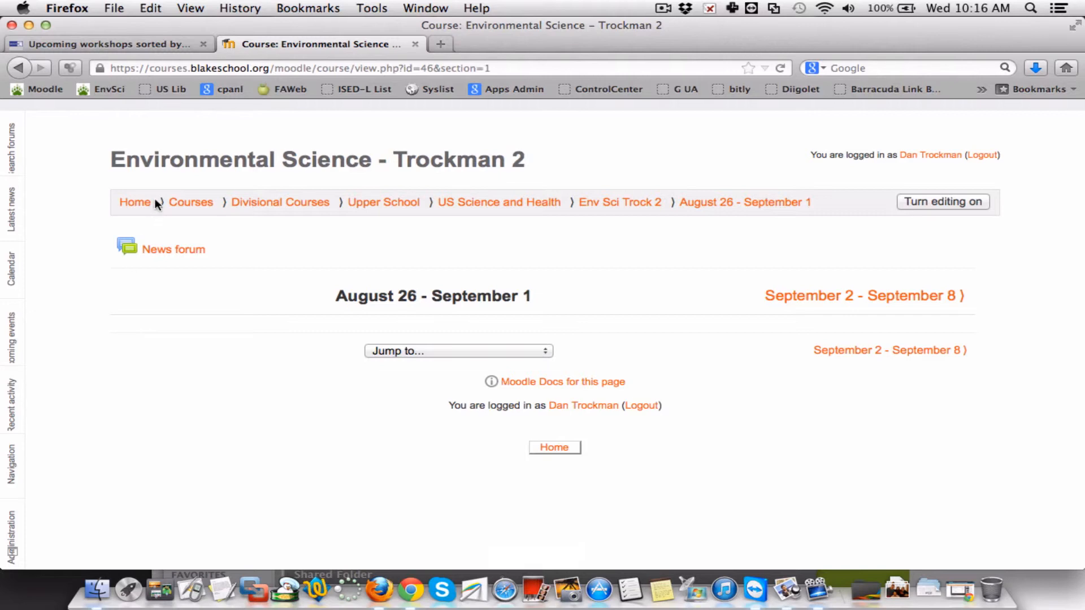
left_click(593, 203)
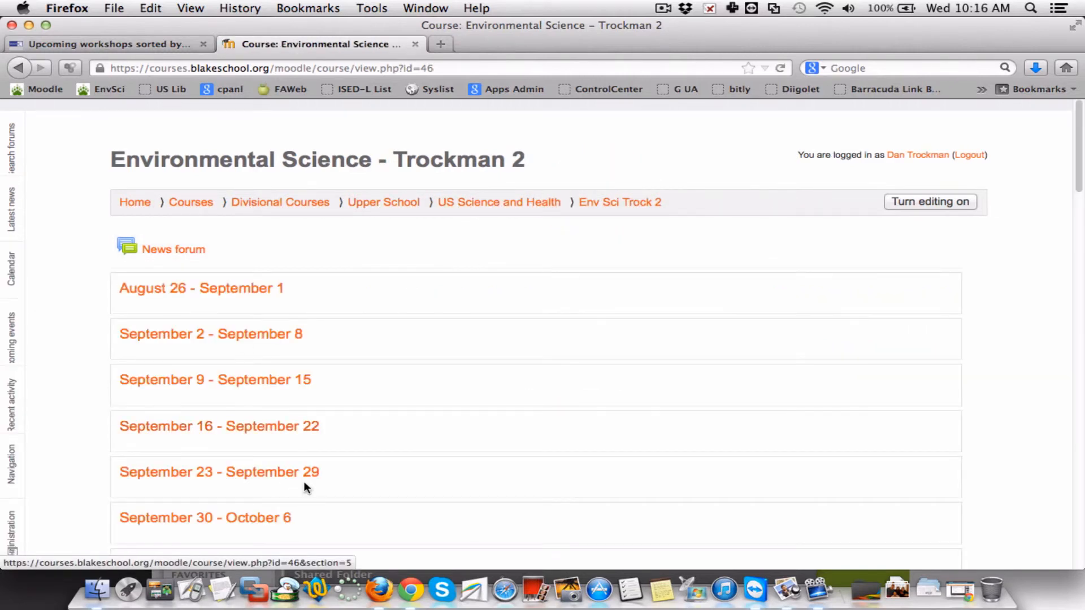
scroll(304, 484, "down", 15)
scroll(288, 486, "down", 15)
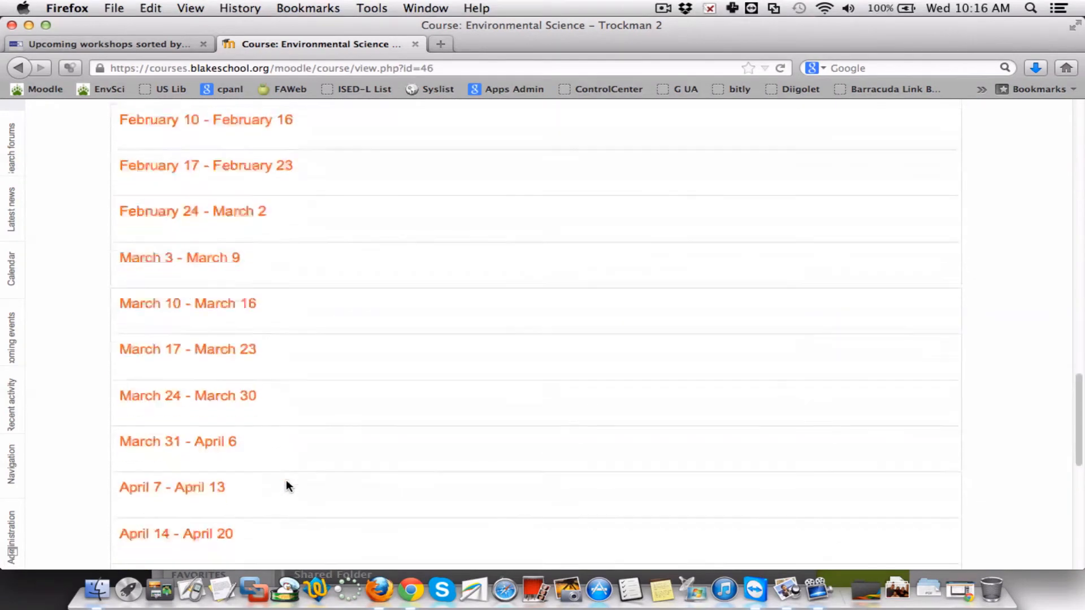
scroll(284, 484, "up", 20)
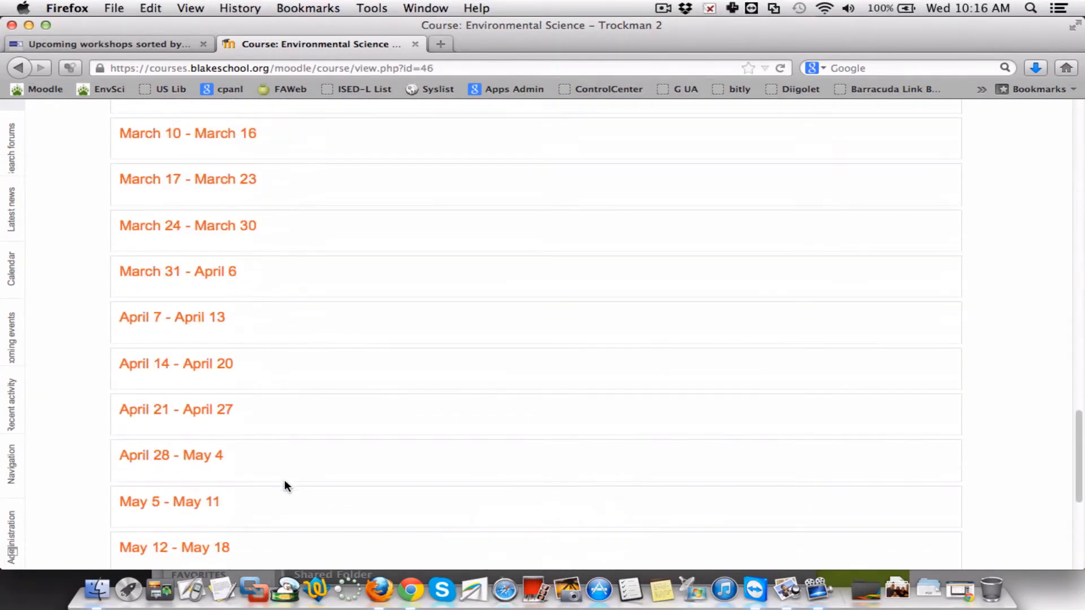
scroll(283, 484, "up", 10)
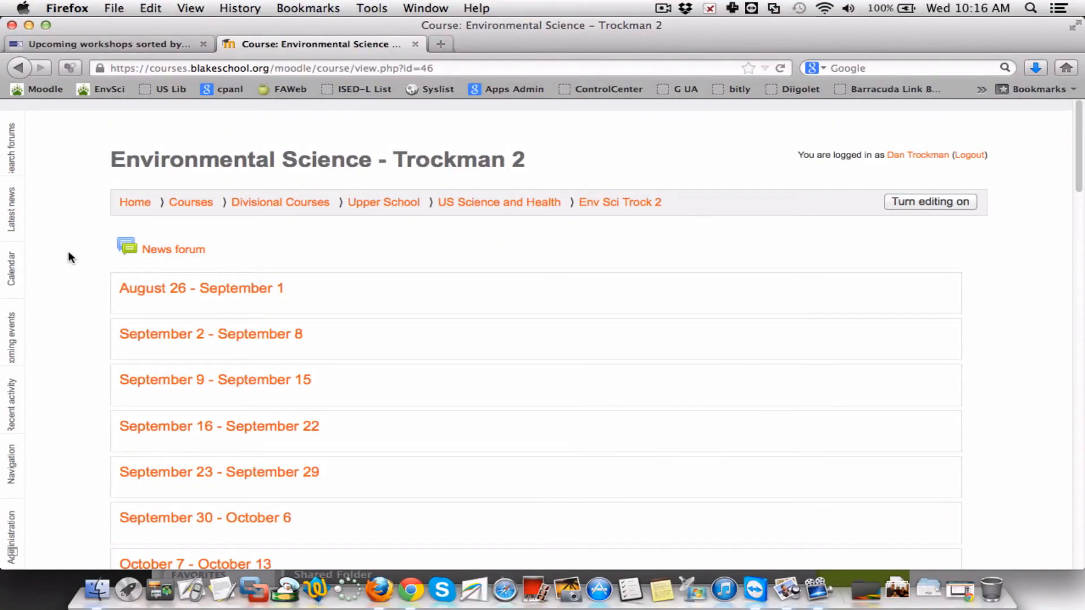
Open the existing Environmental Science course from the US Science and Health category and narrow the browser window to rearrange its topic grid.
left_click(470, 204)
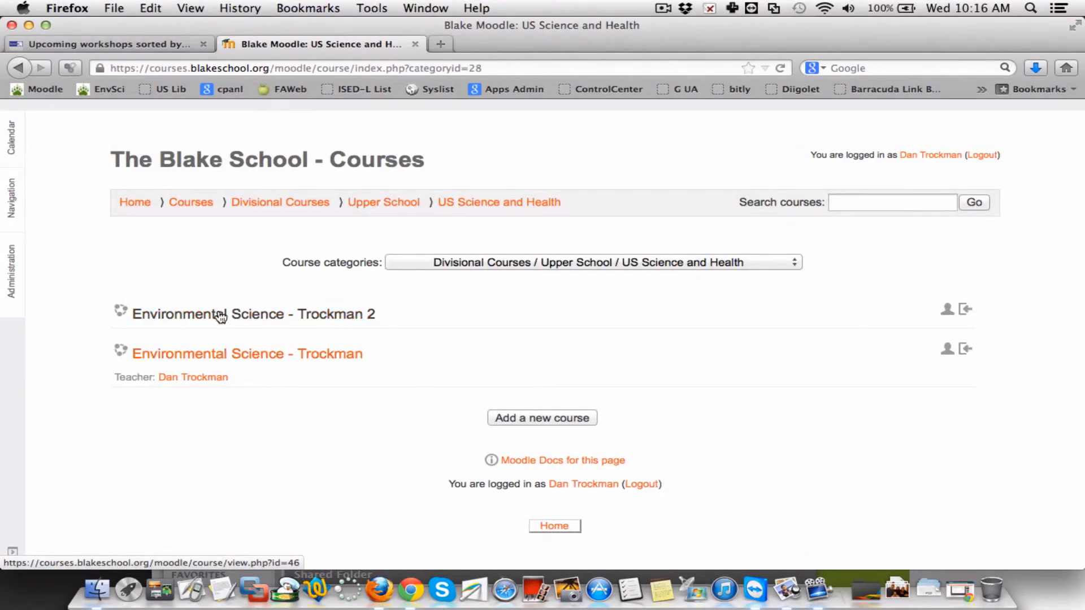
left_click(209, 358)
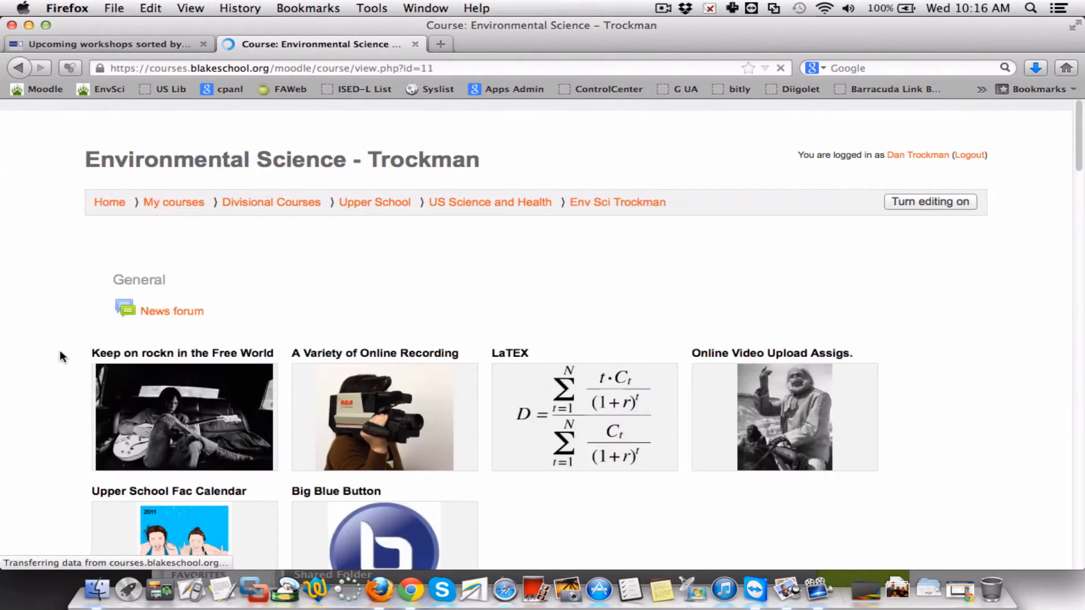
scroll(40, 383, "down", 3)
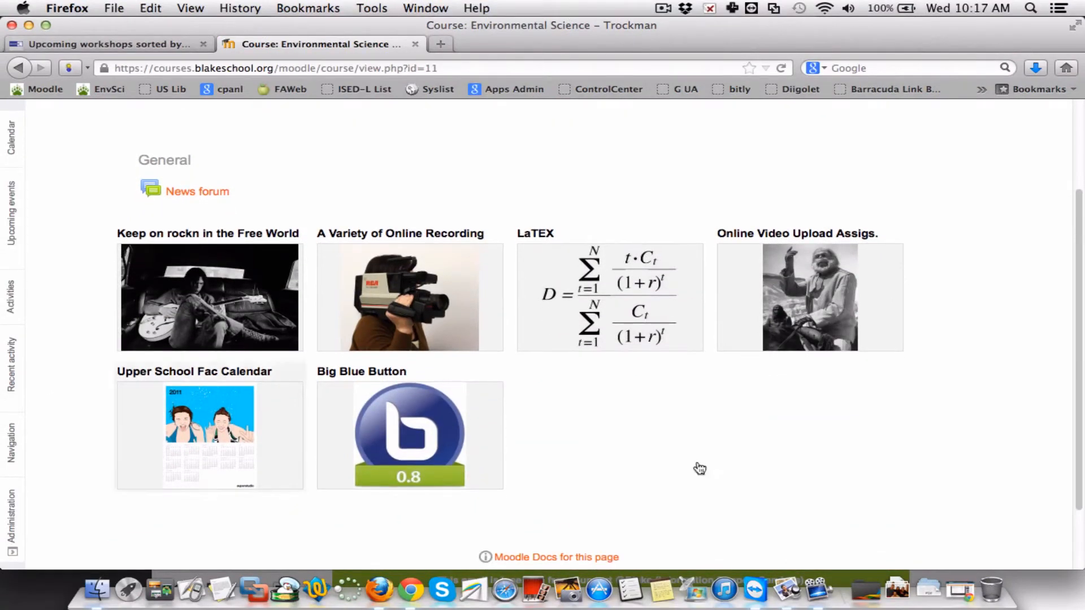
left_click_drag(1081, 568, 917, 564)
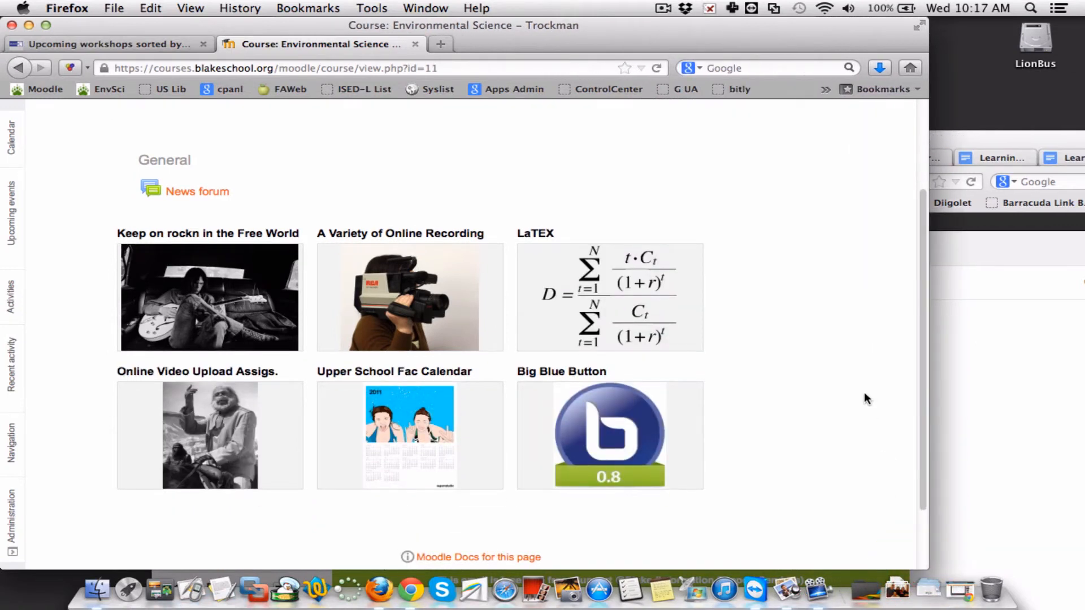
View the content of the LaTEX topic in the course grid and close it.
left_click(558, 278)
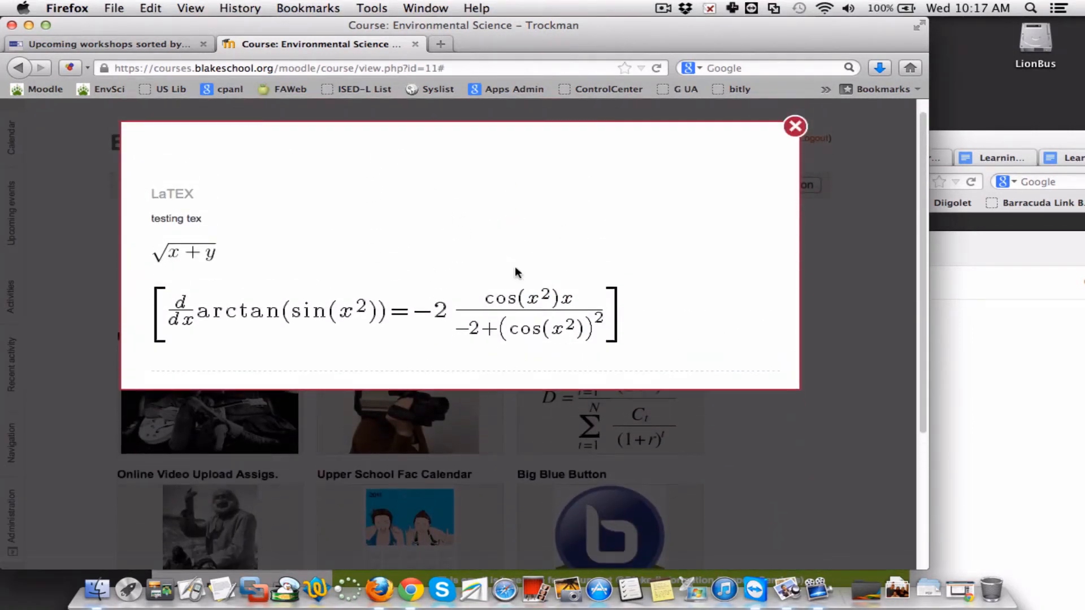
left_click(794, 127)
scroll(876, 341, "down", 3)
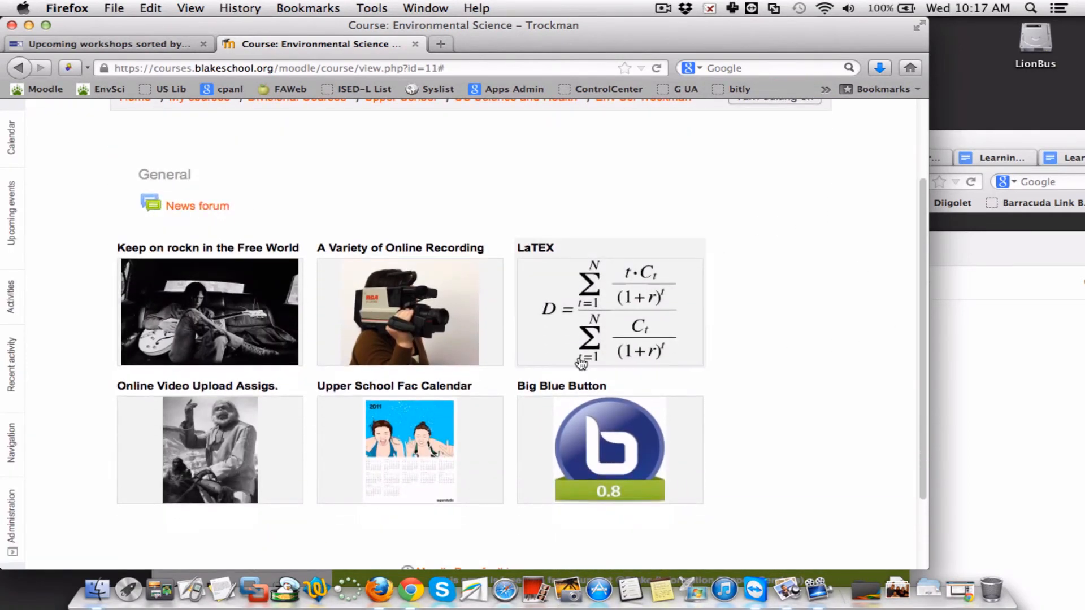
View the Online Video Upload Assigs. topic's videos and assignments, close it, and look over the course grid again.
left_click(215, 443)
scroll(711, 400, "down", 5)
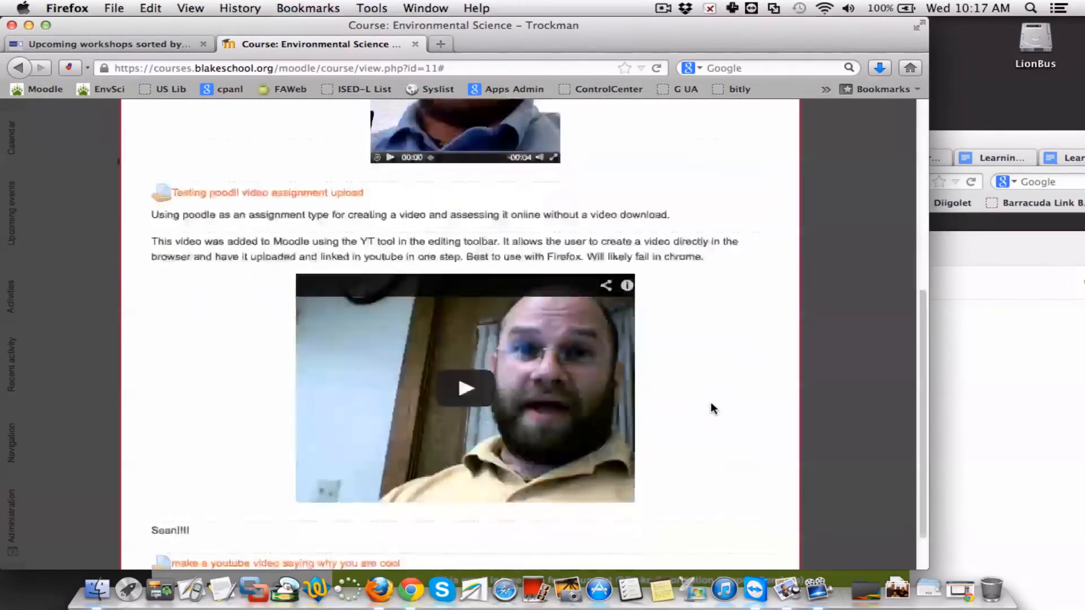
scroll(734, 396, "up", 5)
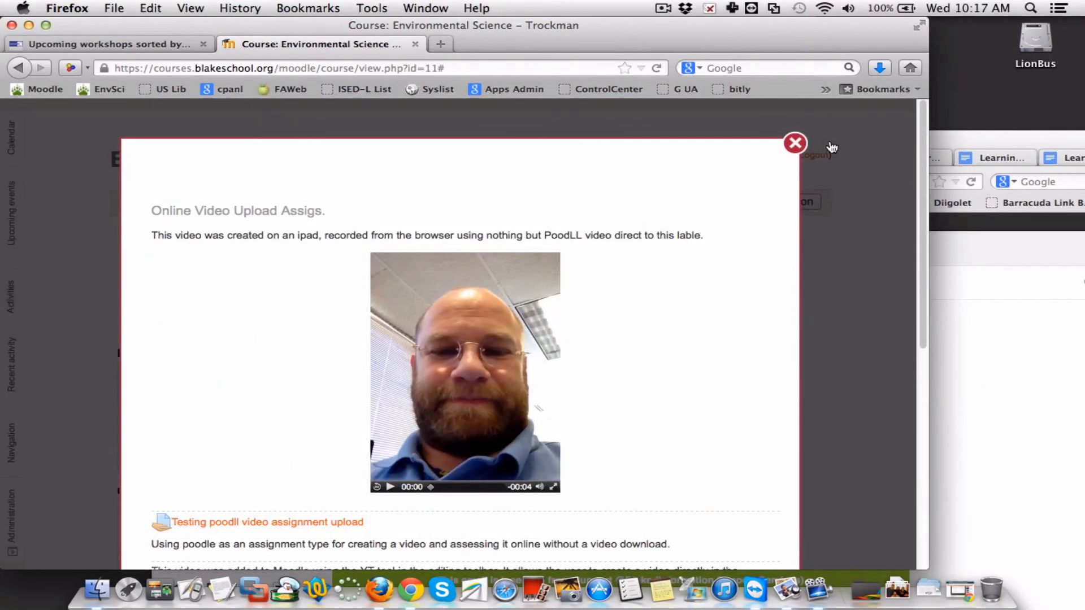
left_click(795, 143)
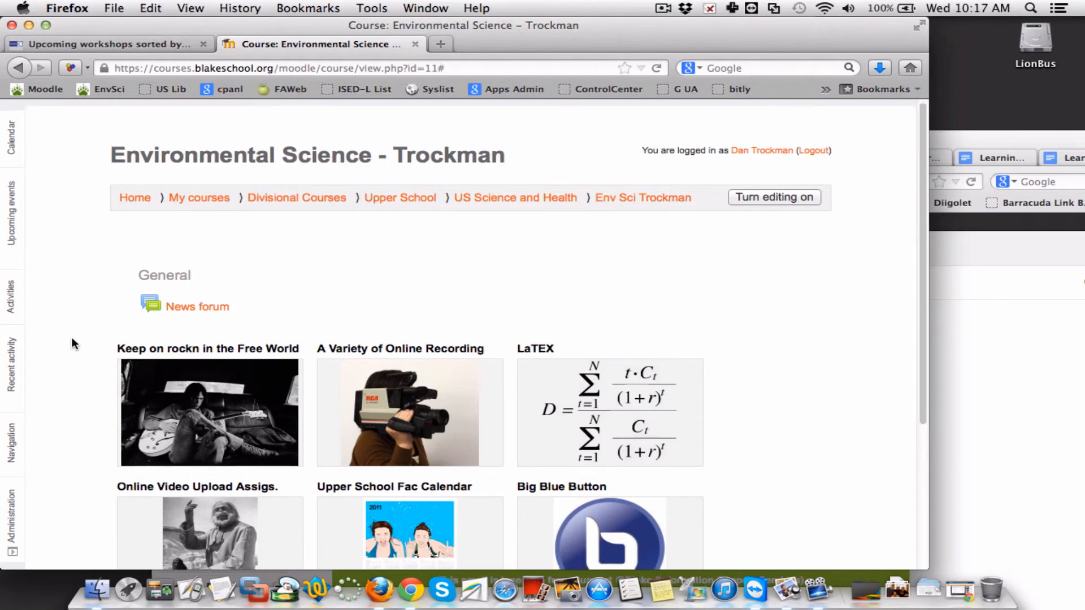
scroll(72, 337, "down", 3)
scroll(70, 340, "up", 3)
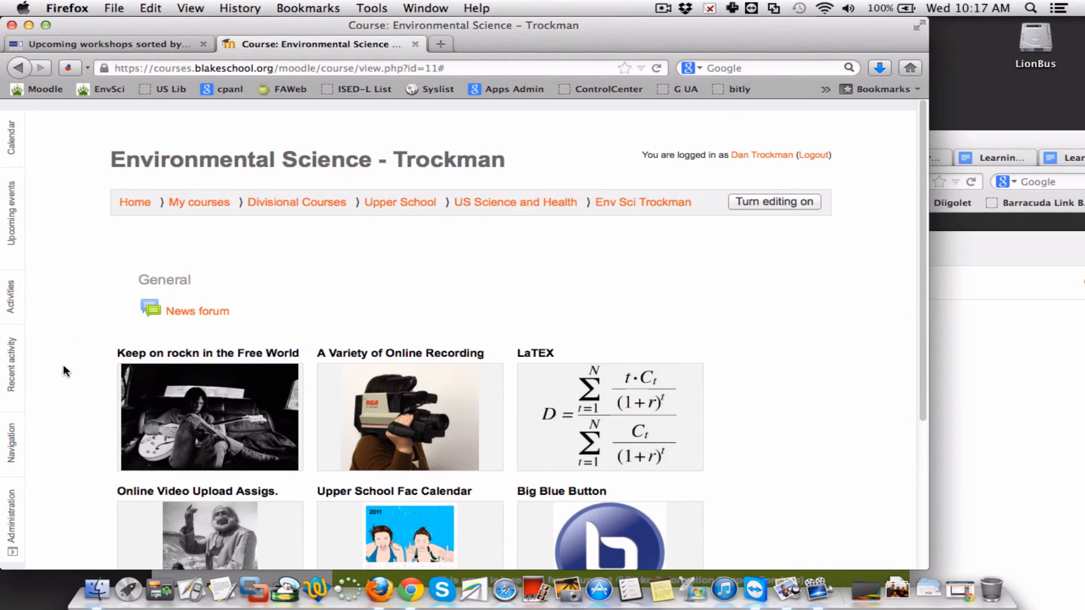
Examine the options in the docked Administration and Navigation blocks of the existing course.
left_click(12, 507)
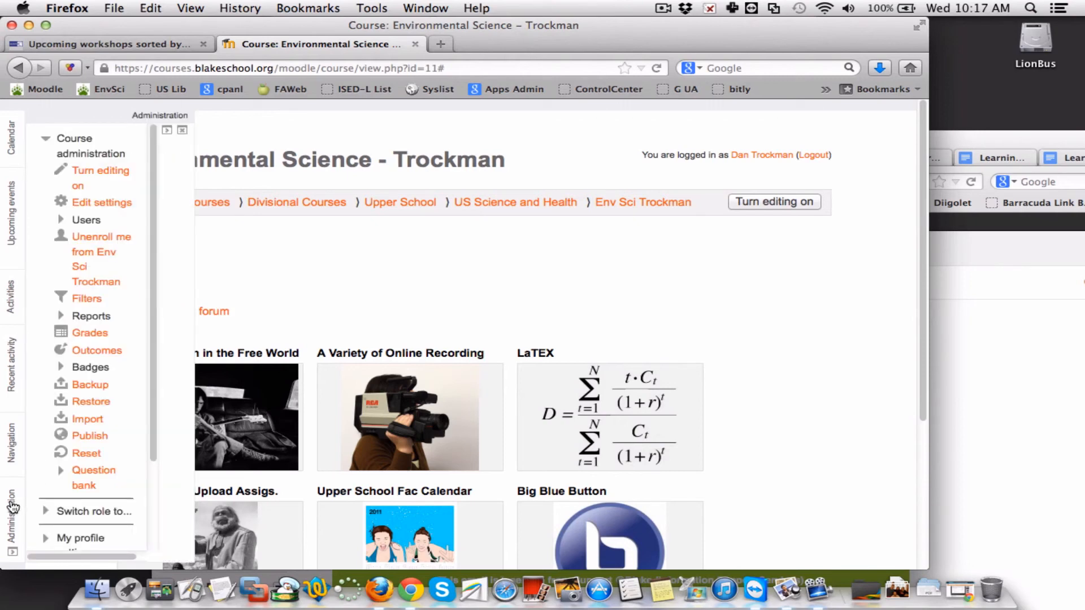
mouse_move(19, 444)
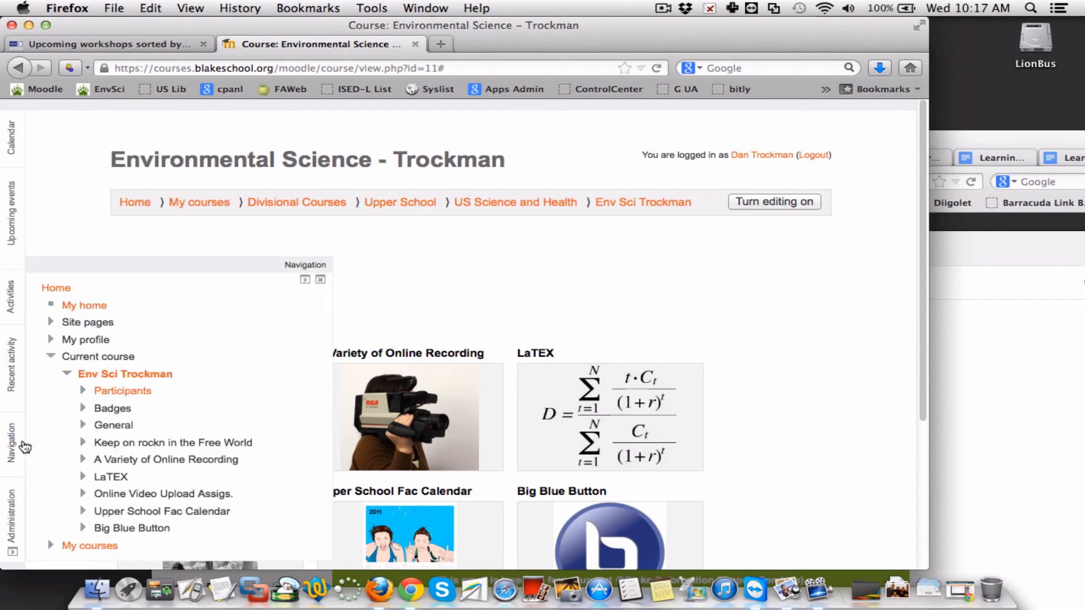
mouse_move(12, 511)
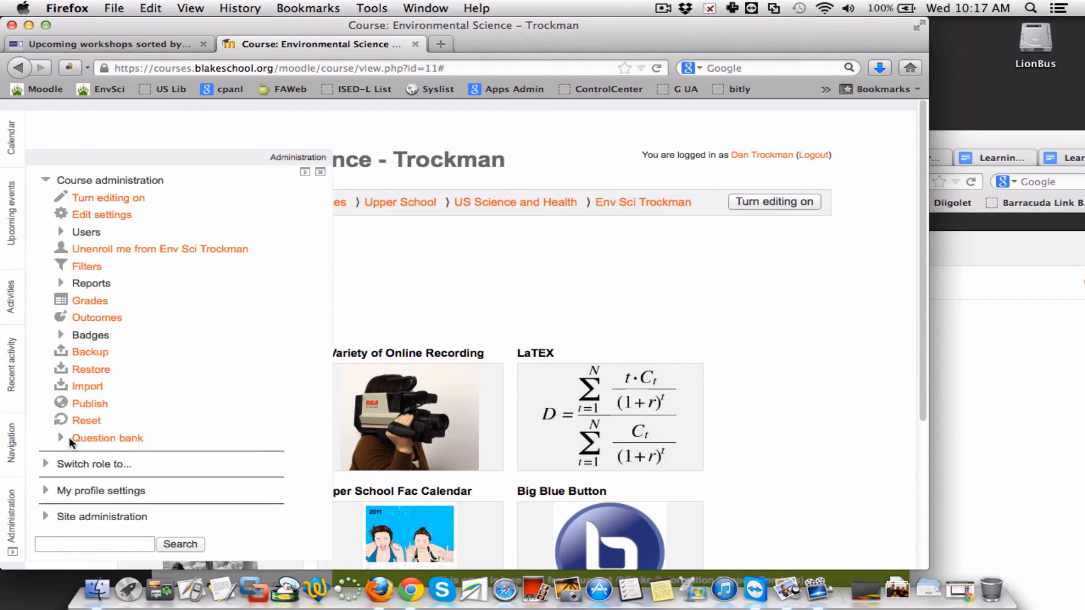
Open the existing Environmental Science course's enrolled users list and review each participant's role, last access and enrollment method.
left_click(87, 234)
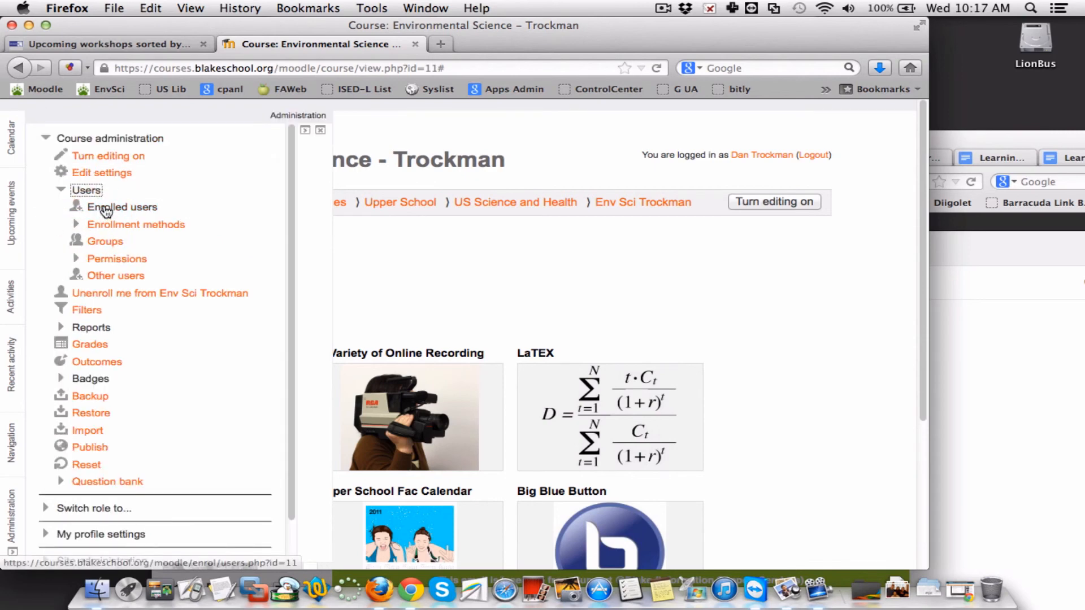
left_click(107, 210)
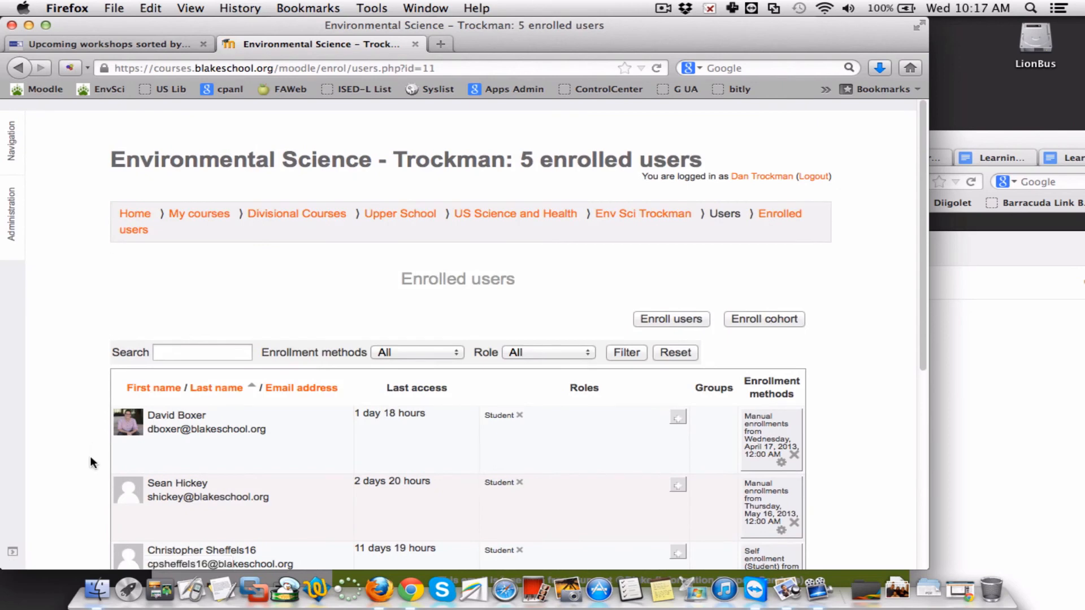
scroll(65, 489, "down", 5)
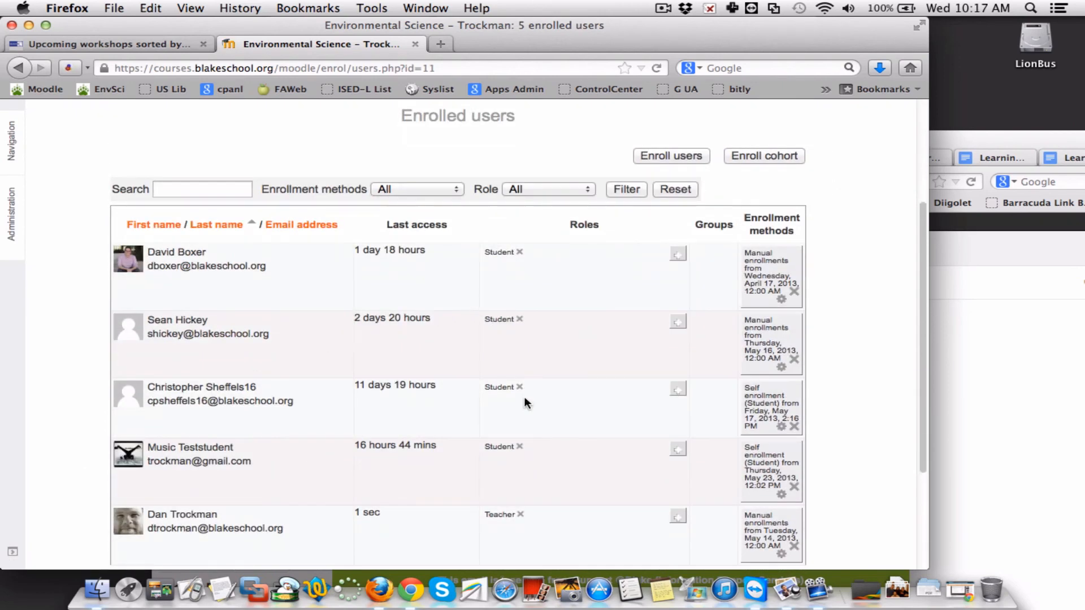
scroll(524, 397, "down", 3)
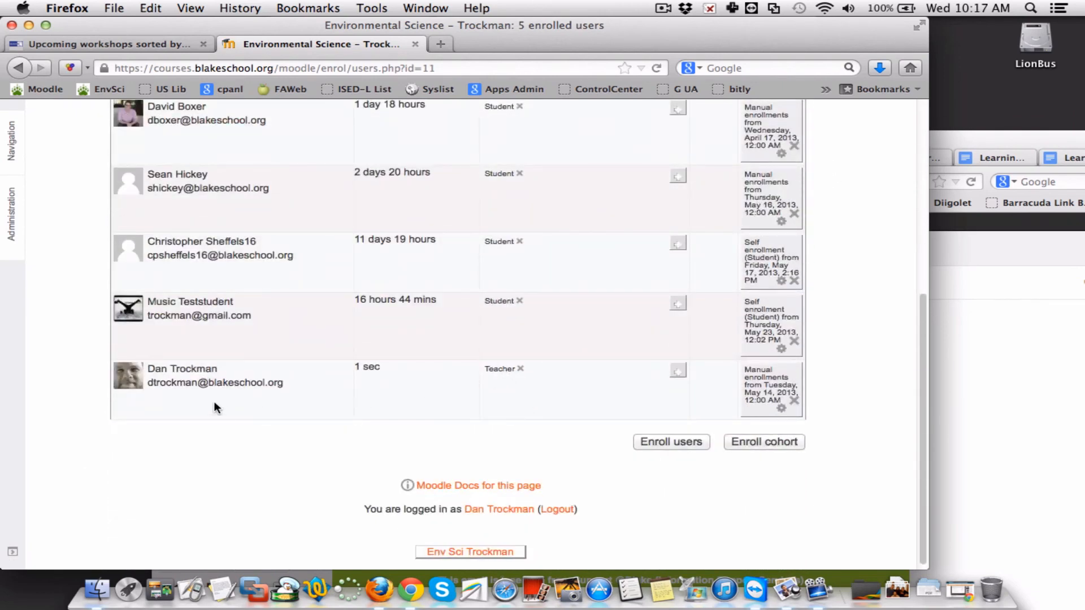
scroll(78, 353, "up", 1)
scroll(79, 349, "up", 3)
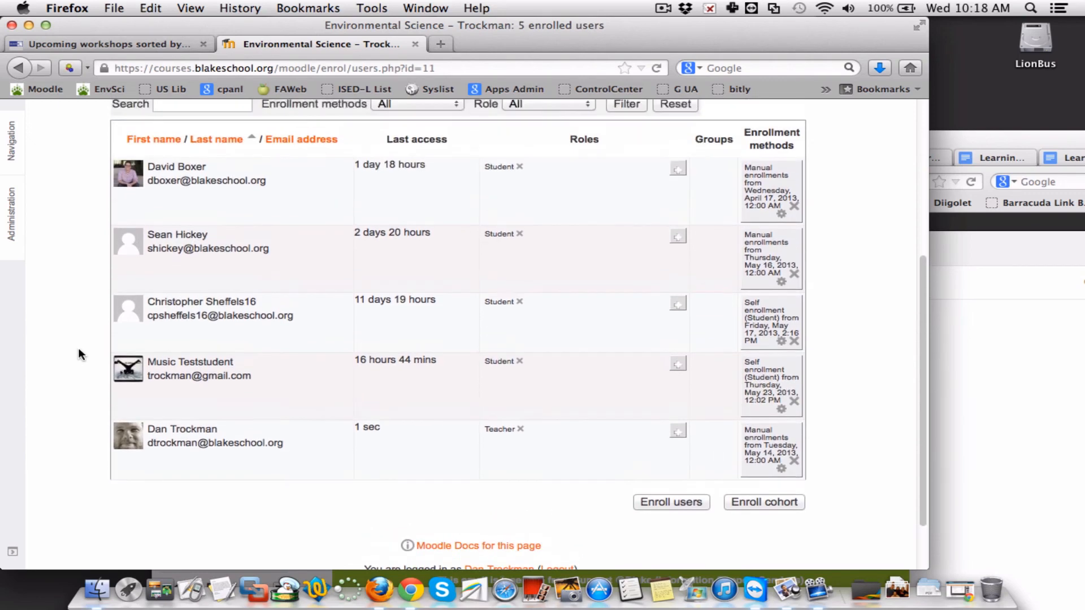
scroll(79, 354, "up", 5)
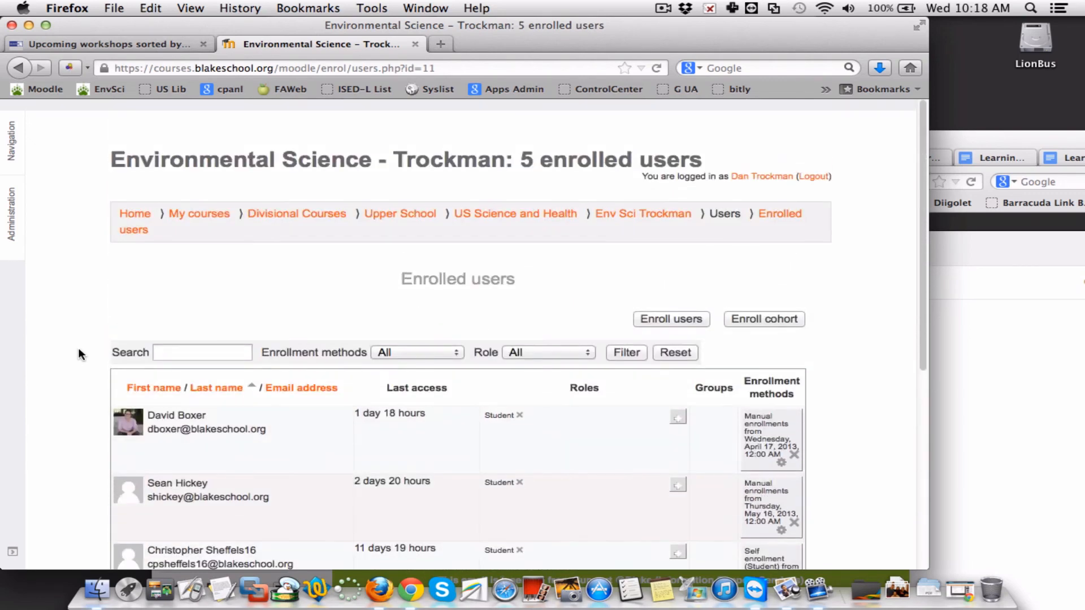
left_click(664, 9)
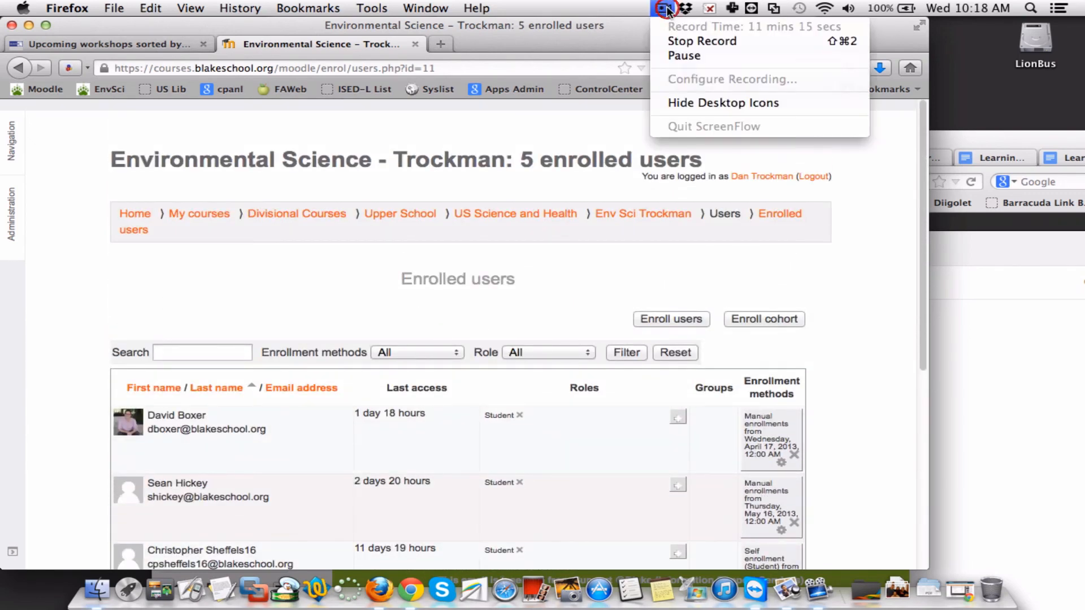